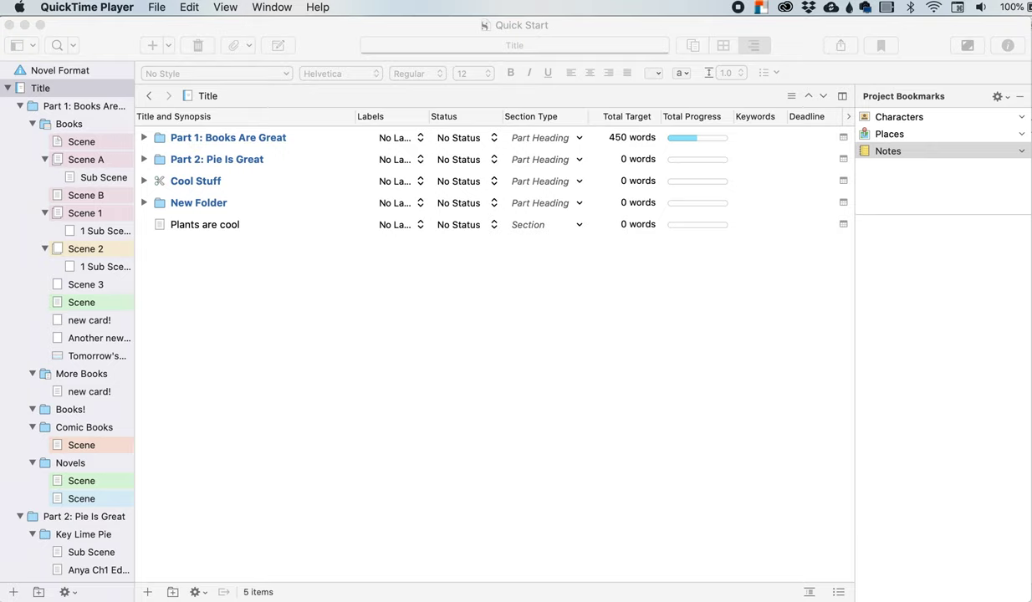
Bring the Scrivener window with the Quick Start project to the front
{"action": "left_click", "coordinate": [956, 278]}
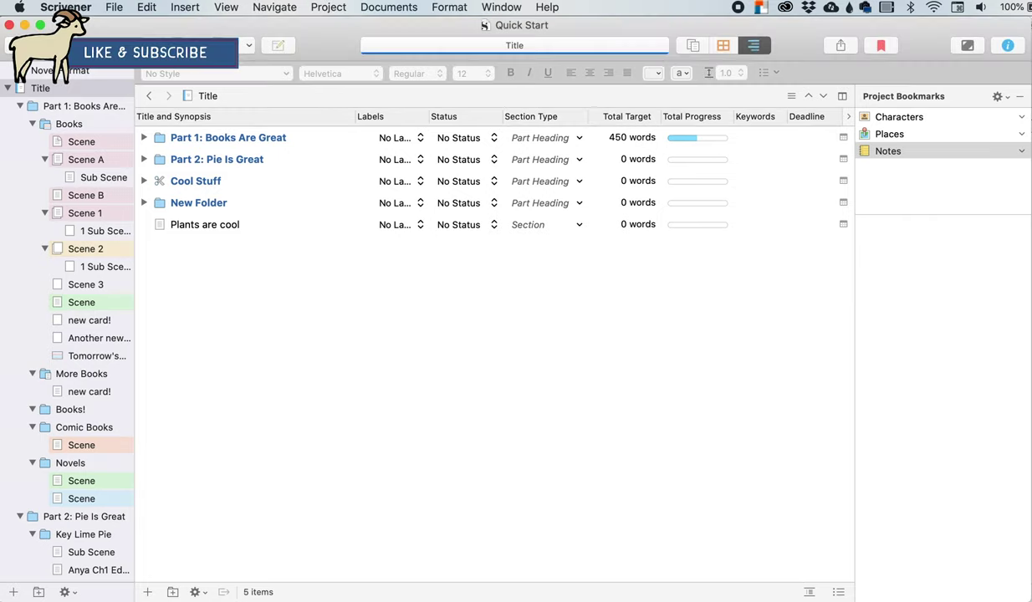
{"action": "left_click", "coordinate": [119, 12]}
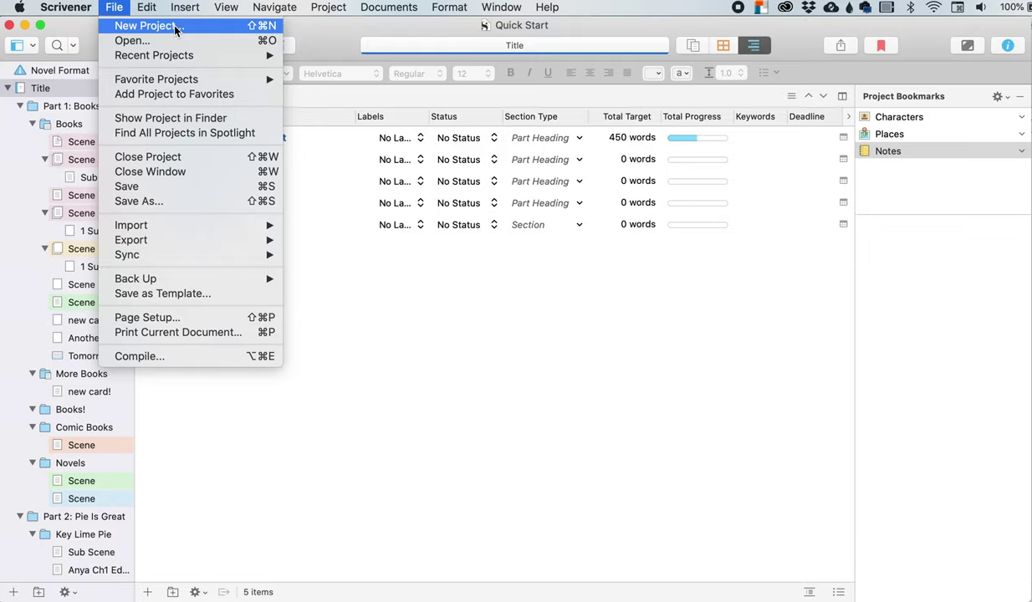
{"action": "left_click", "coordinate": [147, 26]}
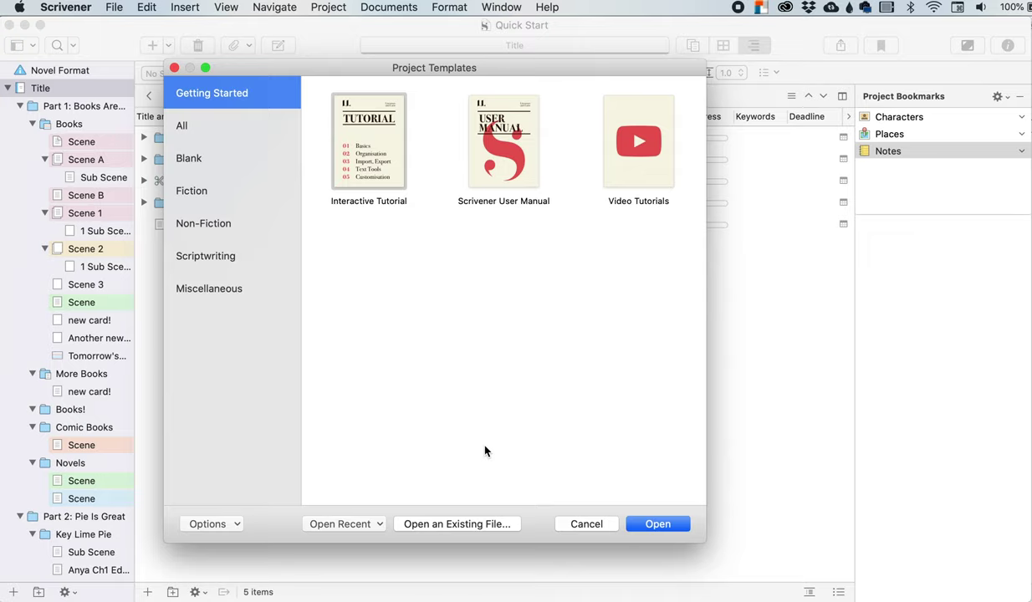
{"action": "left_click", "coordinate": [211, 169]}
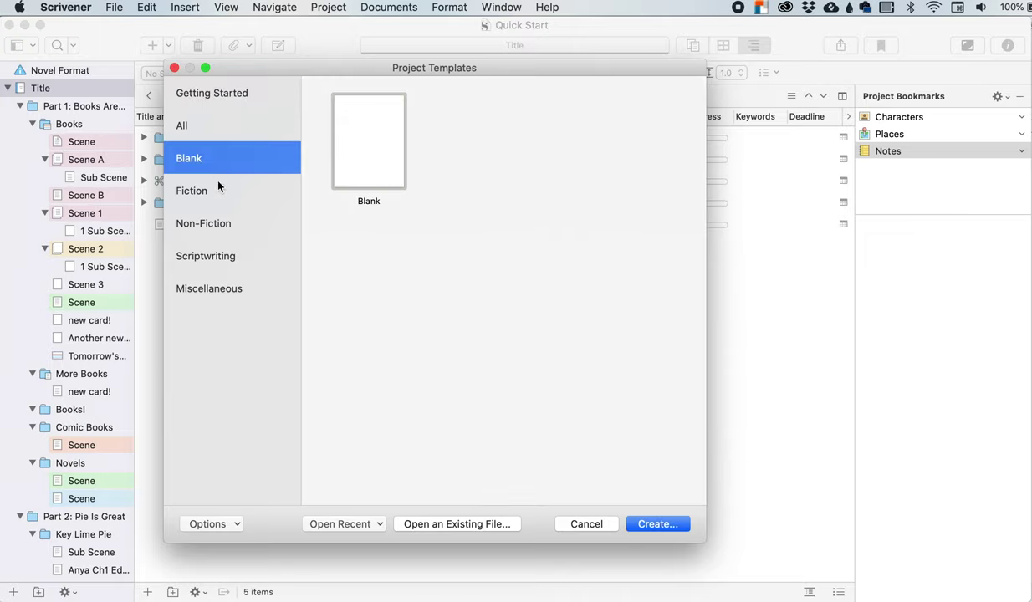
{"action": "left_click", "coordinate": [211, 181]}
{"action": "left_click", "coordinate": [221, 213]}
{"action": "left_click", "coordinate": [223, 253]}
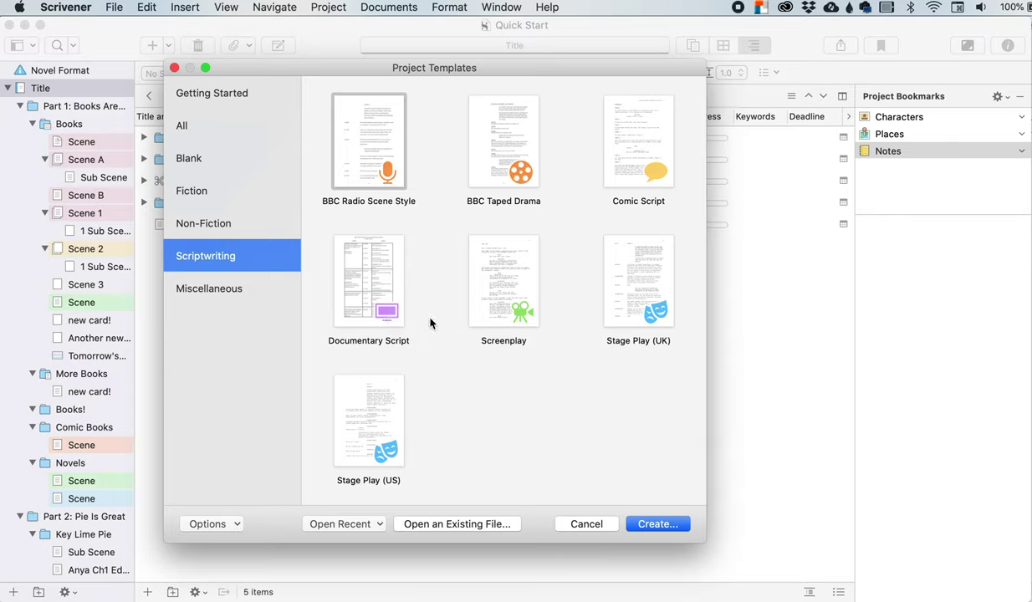
{"action": "left_click", "coordinate": [379, 525]}
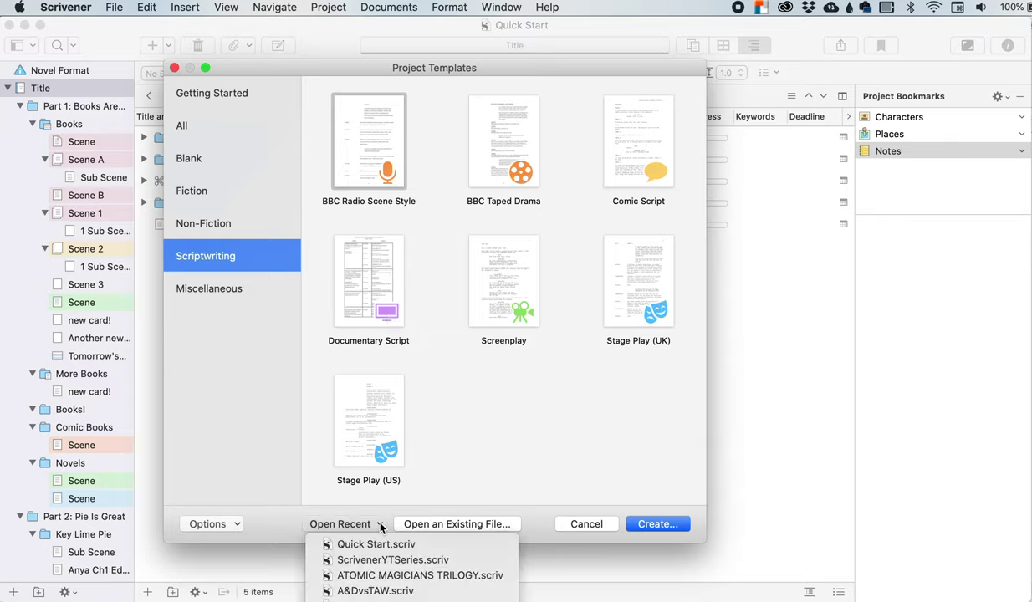
{"action": "left_click", "coordinate": [381, 526]}
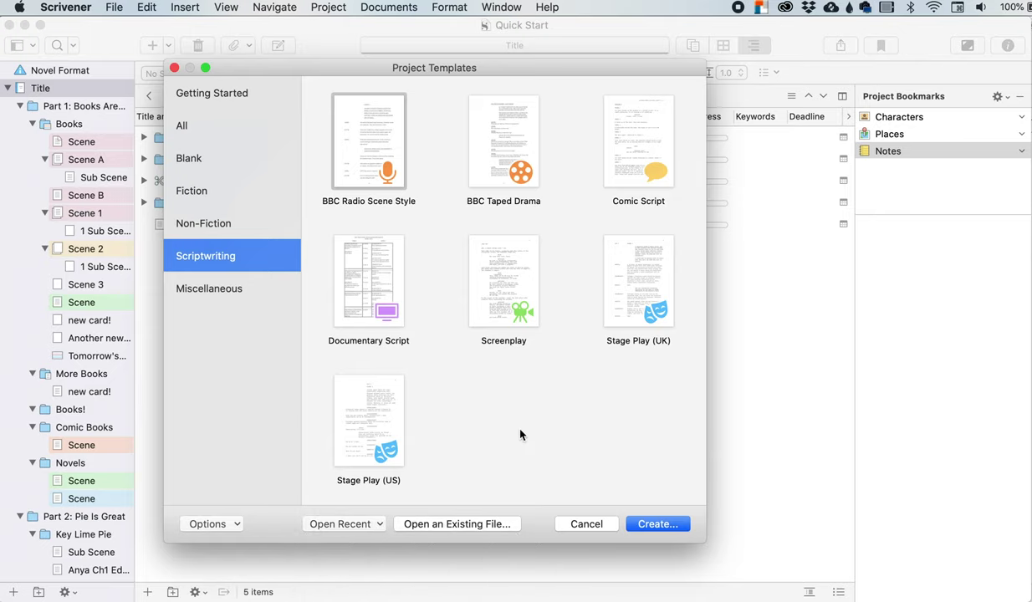
{"action": "left_click", "coordinate": [586, 524]}
{"action": "left_click", "coordinate": [113, 7]}
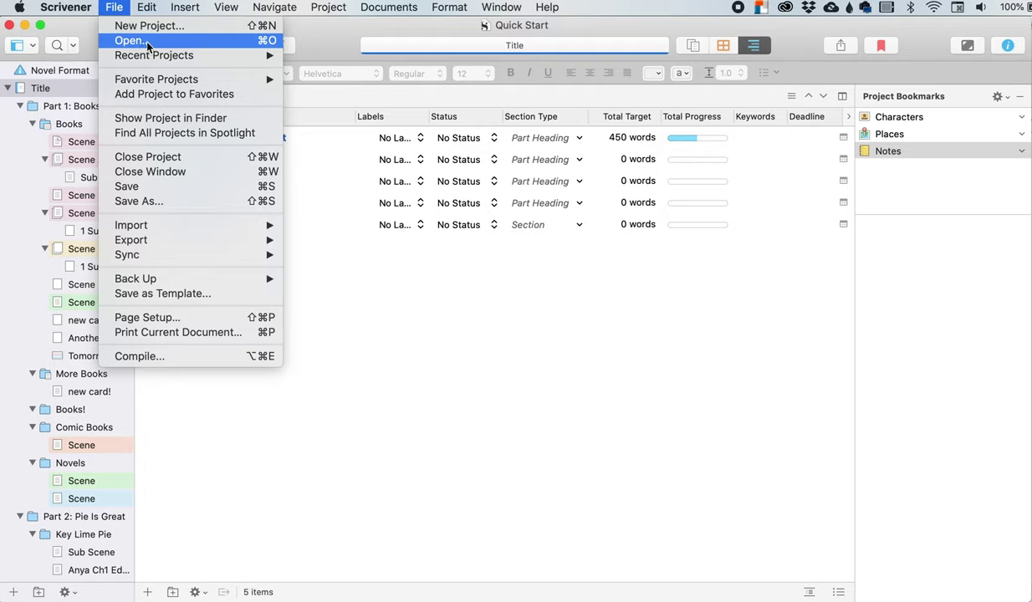
{"action": "mouse_move", "coordinate": [245, 61]}
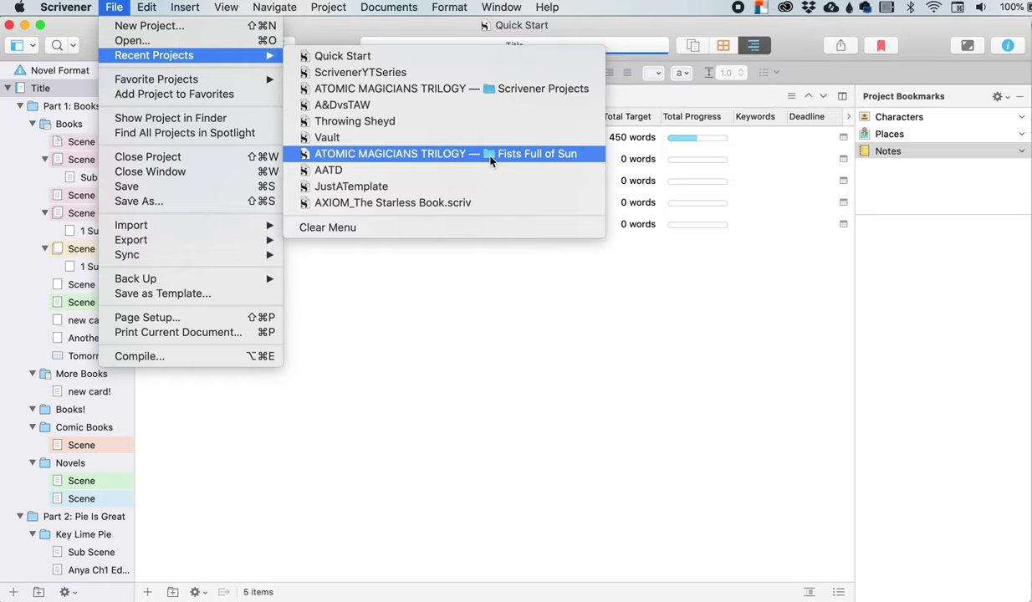
{"action": "mouse_move", "coordinate": [248, 81]}
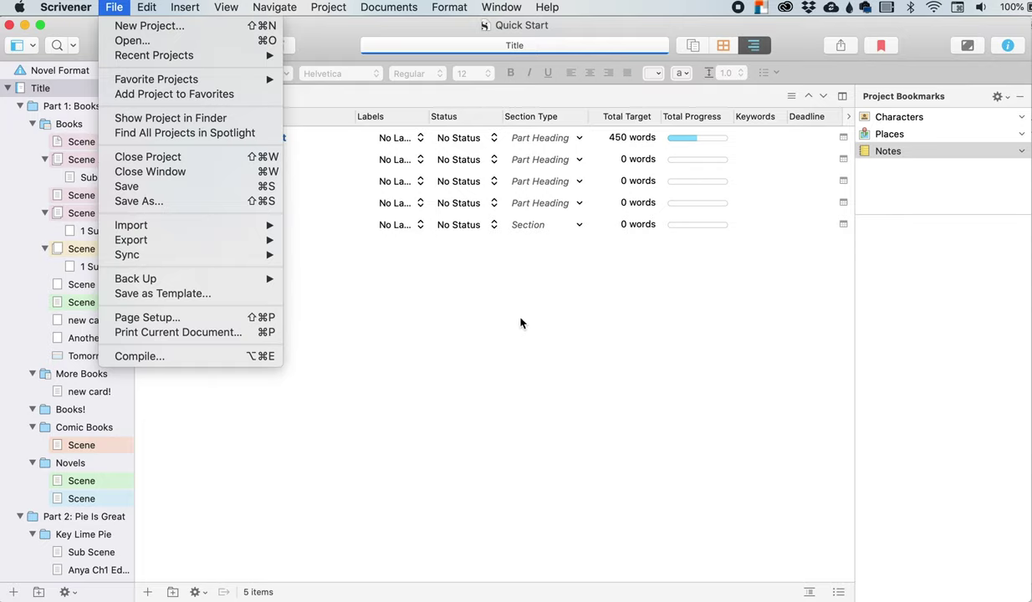
Add Quick Start to Favorites, then confirm Clear Favorites to empty the Favorite Projects list
{"action": "left_click", "coordinate": [226, 94]}
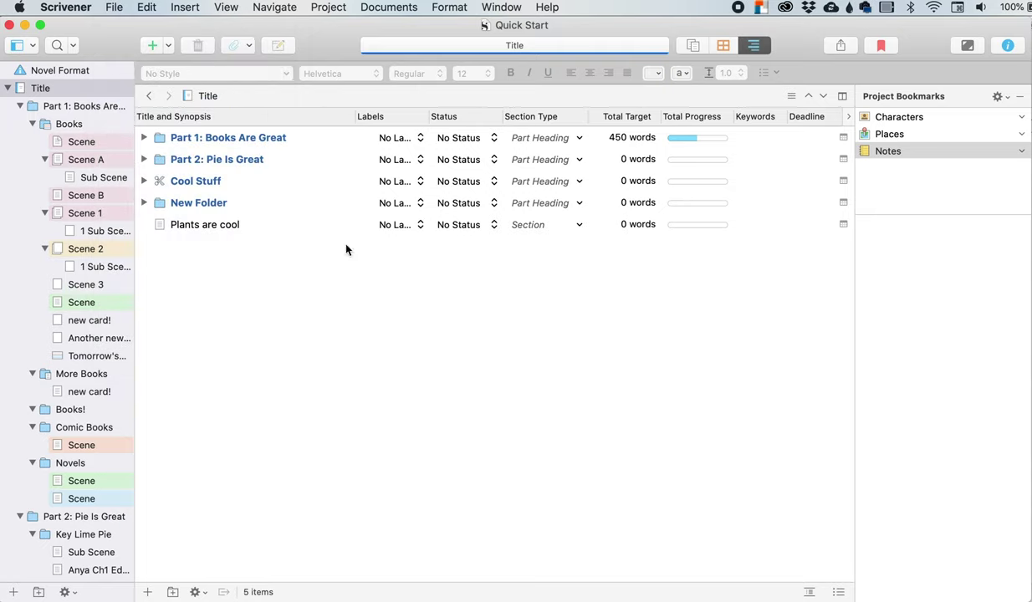
{"action": "left_click", "coordinate": [113, 9]}
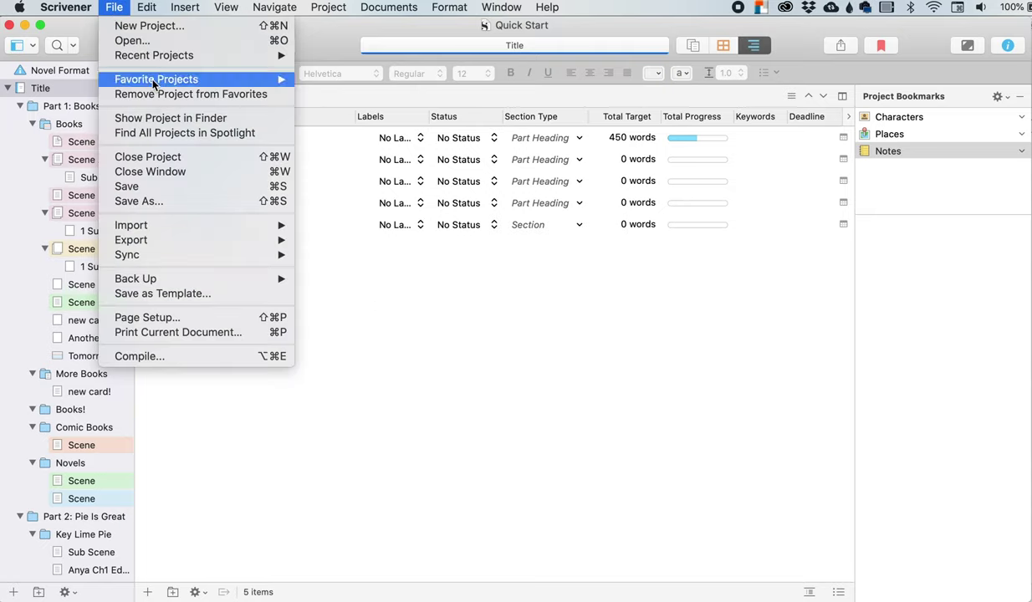
{"action": "mouse_move", "coordinate": [160, 80]}
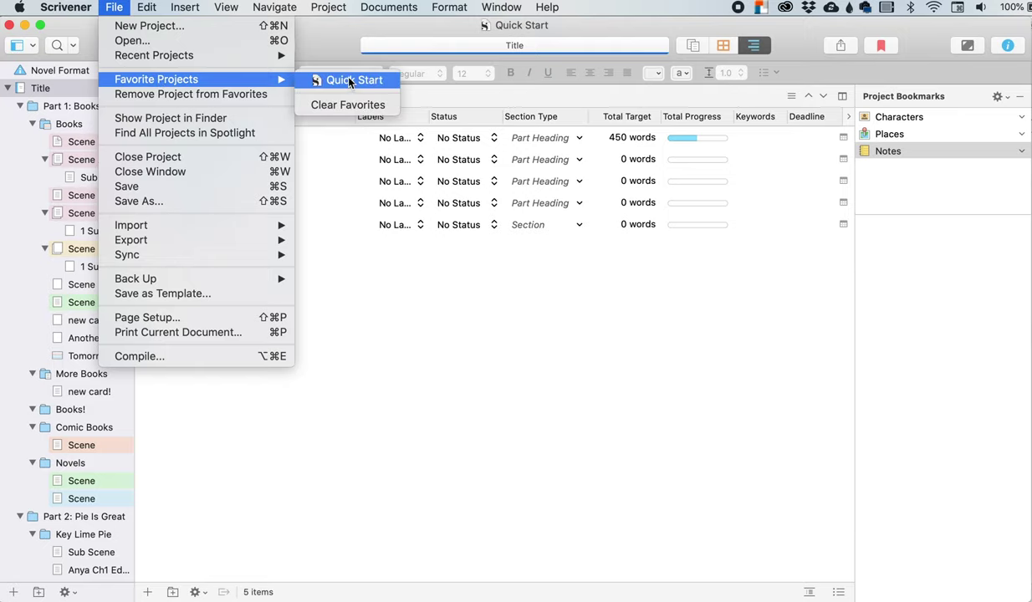
{"action": "left_click", "coordinate": [345, 106]}
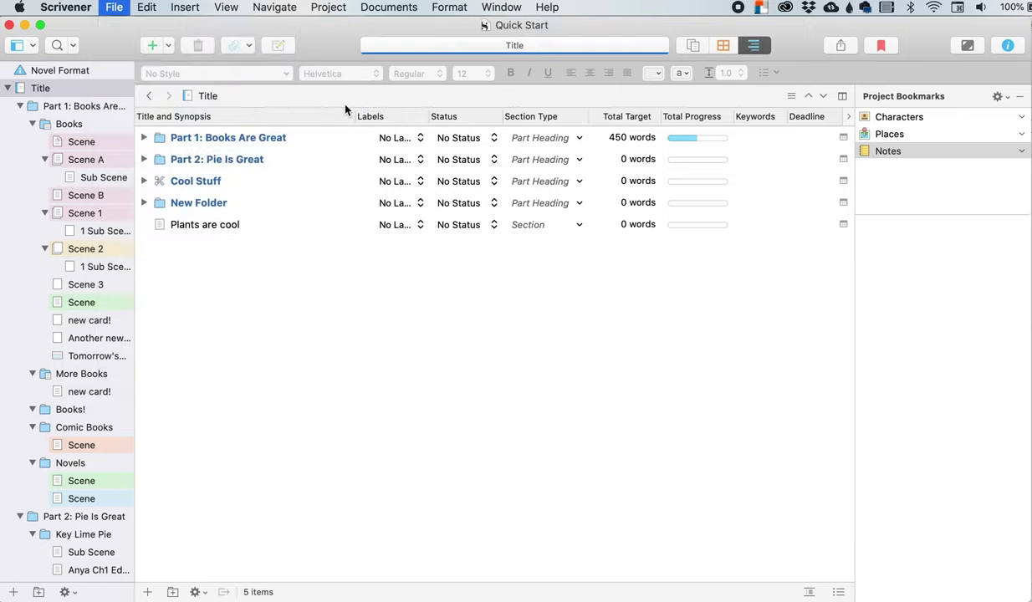
{"action": "left_click", "coordinate": [746, 299]}
Reveal the Quick Start project file in Finder with Show Project in Finder
{"action": "left_click", "coordinate": [115, 6]}
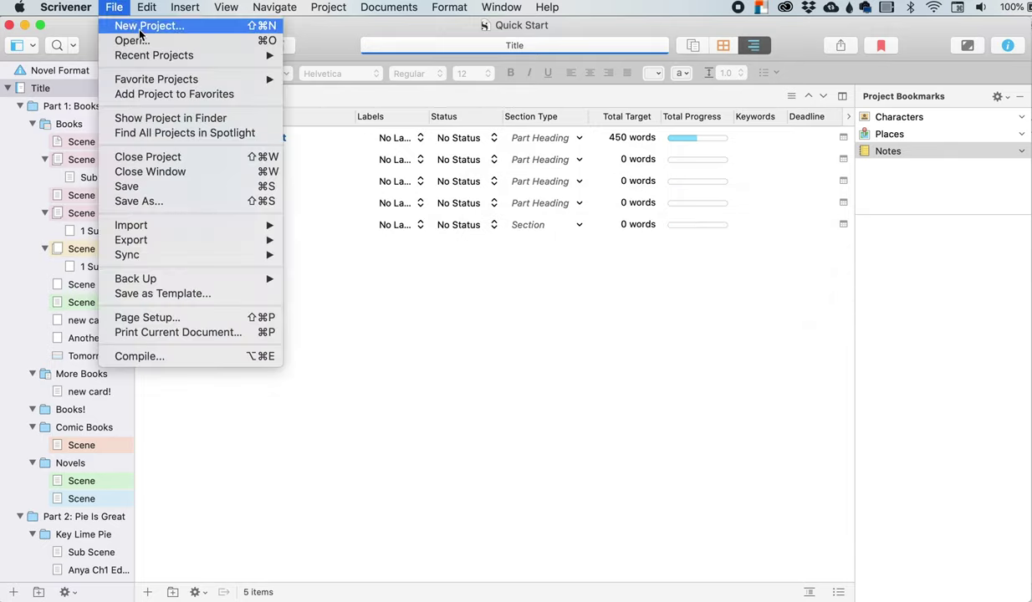
{"action": "mouse_move", "coordinate": [168, 83]}
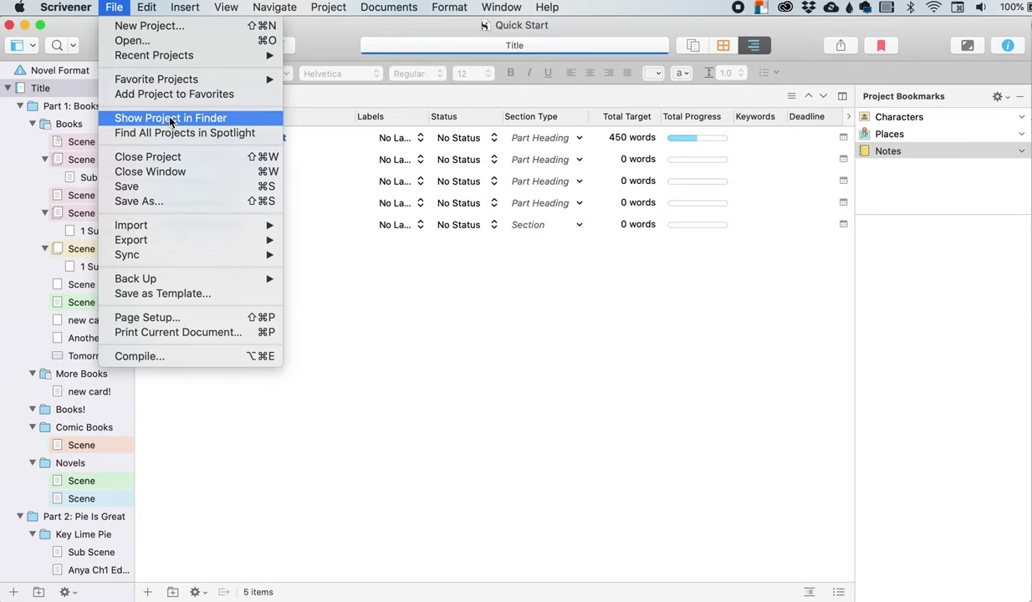
{"action": "left_click", "coordinate": [170, 121]}
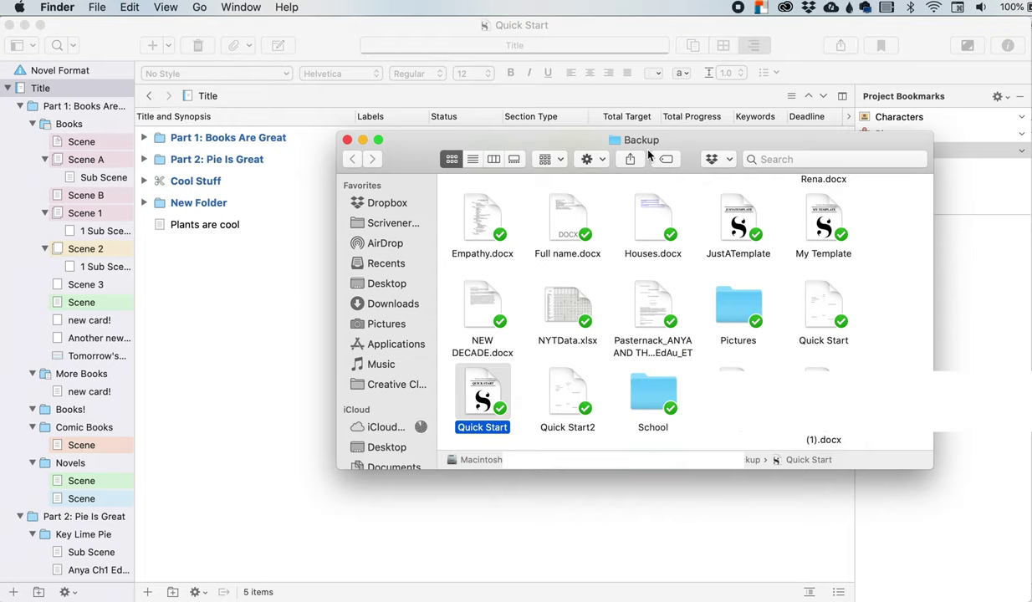
Scroll through the Backup folder holding the Quick Start project file
{"action": "scroll", "coordinate": [391, 264], "scroll_direction": "down", "scroll_amount": 5}
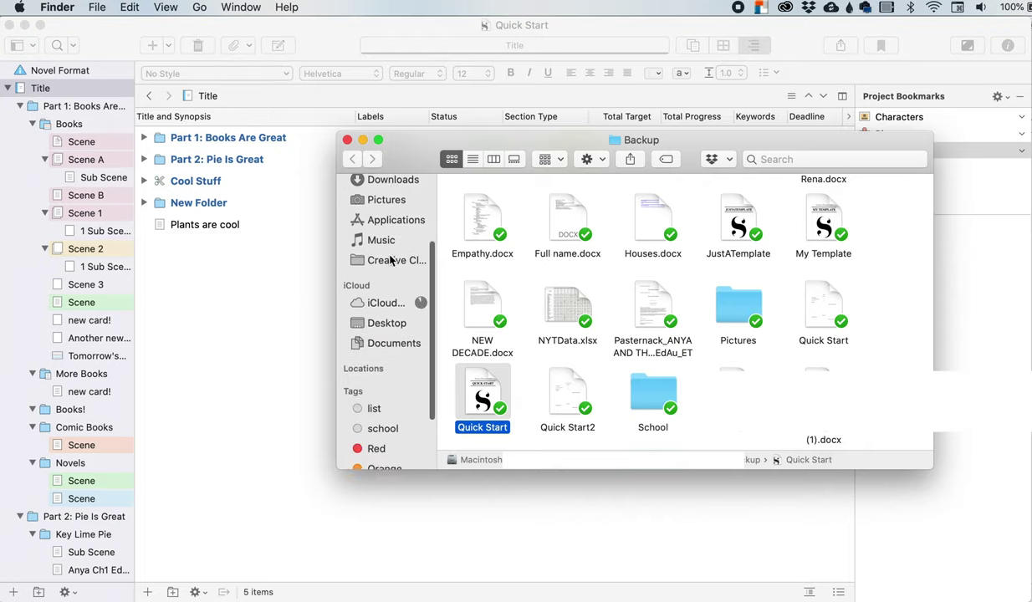
{"action": "scroll", "coordinate": [389, 261], "scroll_direction": "up", "scroll_amount": 5}
{"action": "scroll", "coordinate": [390, 261], "scroll_direction": "up", "scroll_amount": 2}
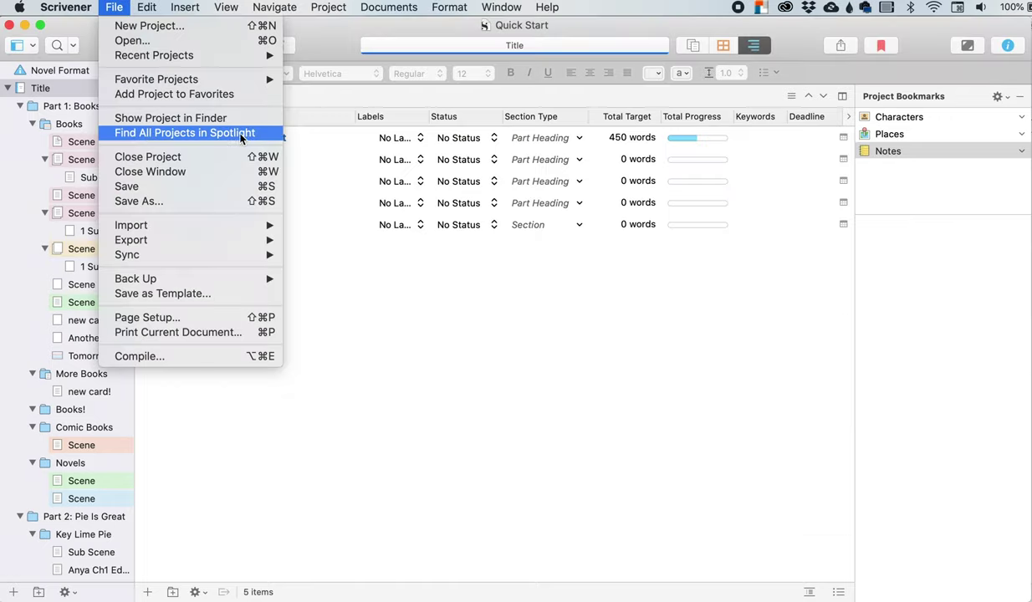
List all Scrivener projects on this Mac in Spotlight and scroll the results
{"action": "left_click", "coordinate": [241, 136]}
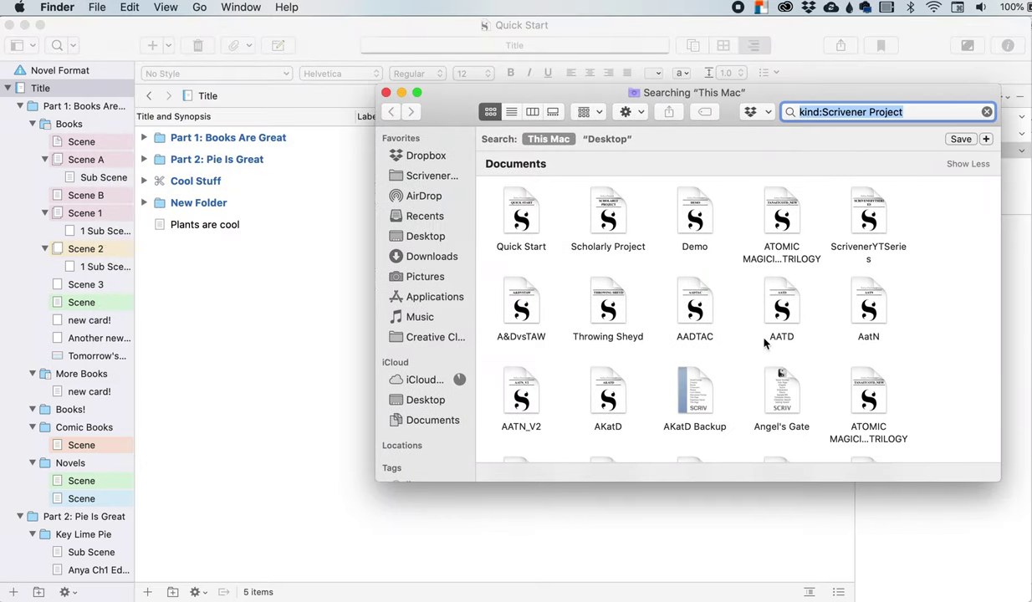
{"action": "scroll", "coordinate": [773, 334], "scroll_direction": "down", "scroll_amount": 10}
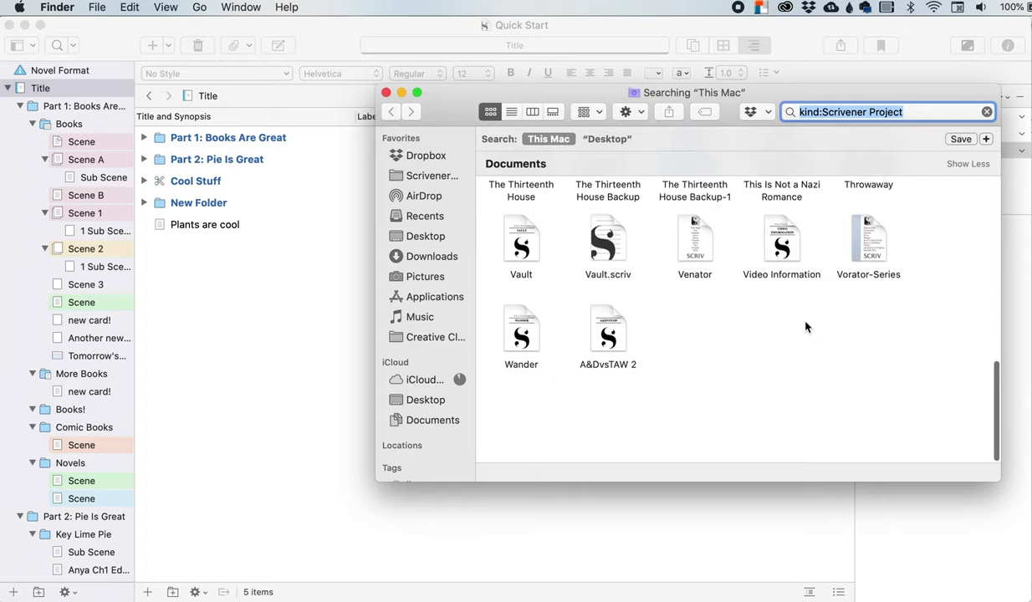
{"action": "scroll", "coordinate": [806, 324], "scroll_direction": "up", "scroll_amount": 10}
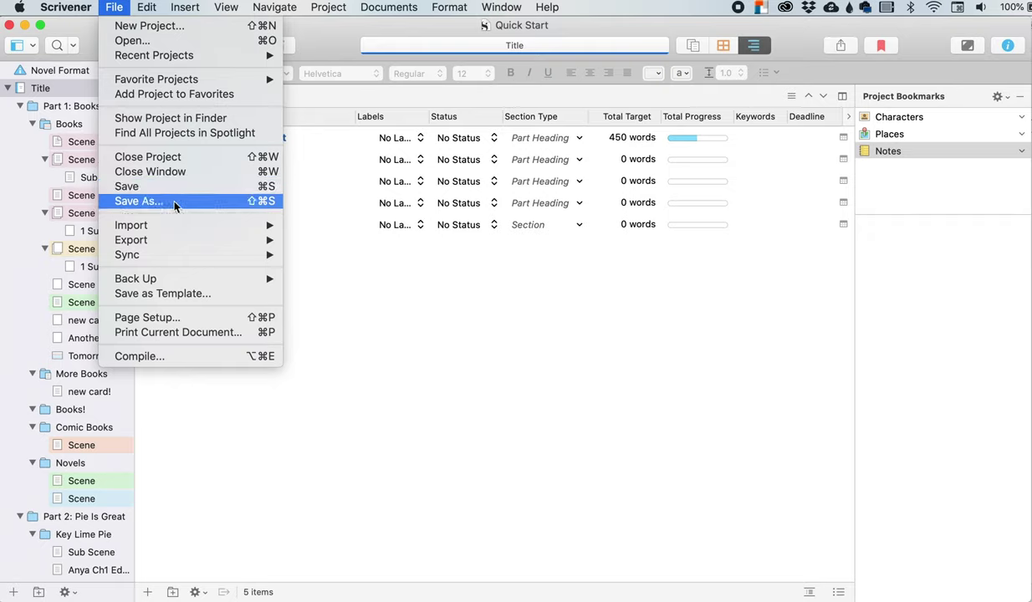
Dismiss the Window menu and show the File > Import submenu
{"action": "mouse_move", "coordinate": [510, 10]}
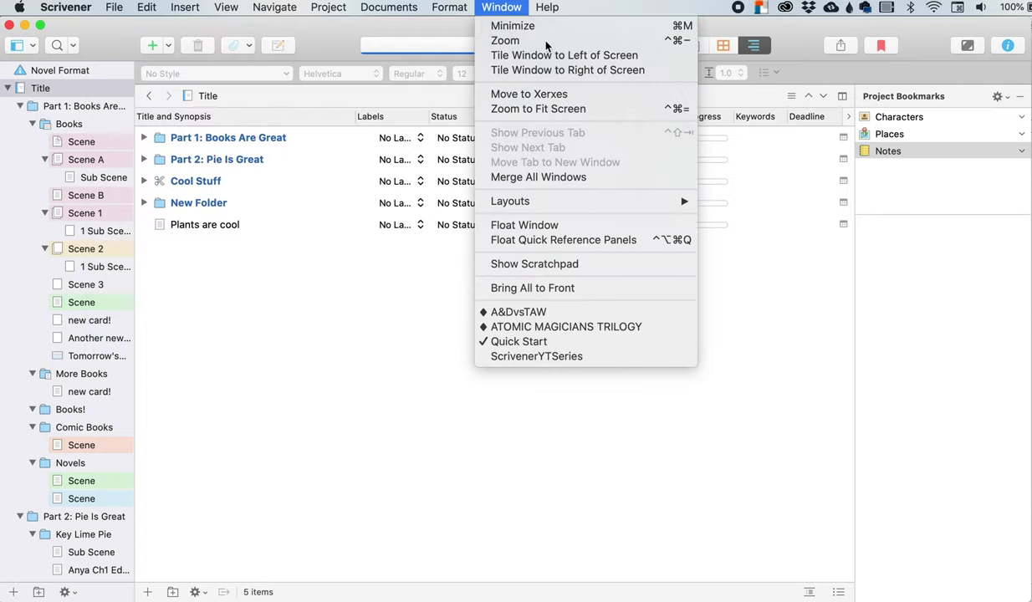
{"action": "left_click", "coordinate": [448, 427]}
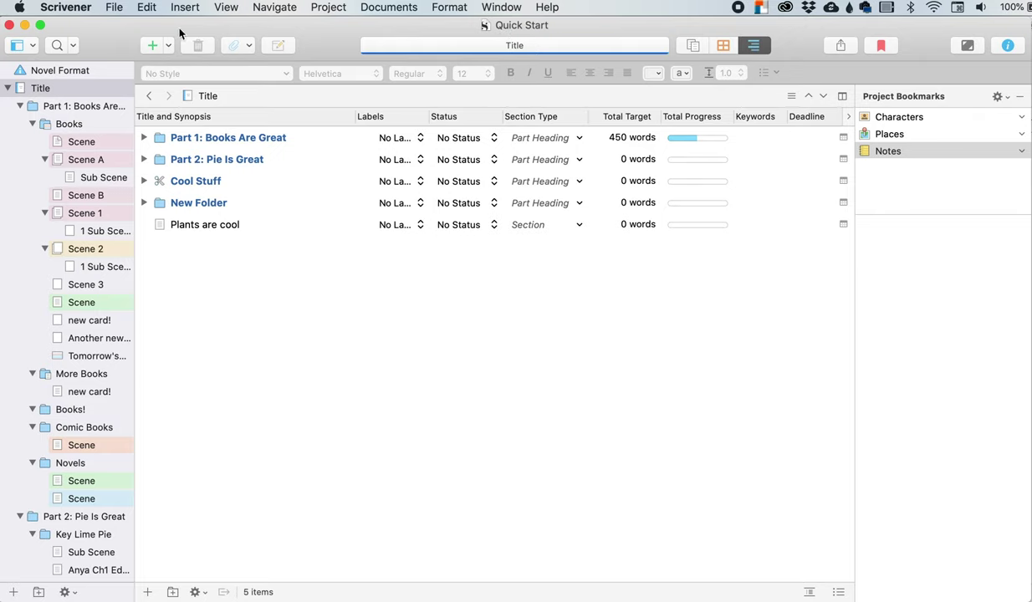
{"action": "left_click", "coordinate": [115, 8]}
{"action": "mouse_move", "coordinate": [216, 227]}
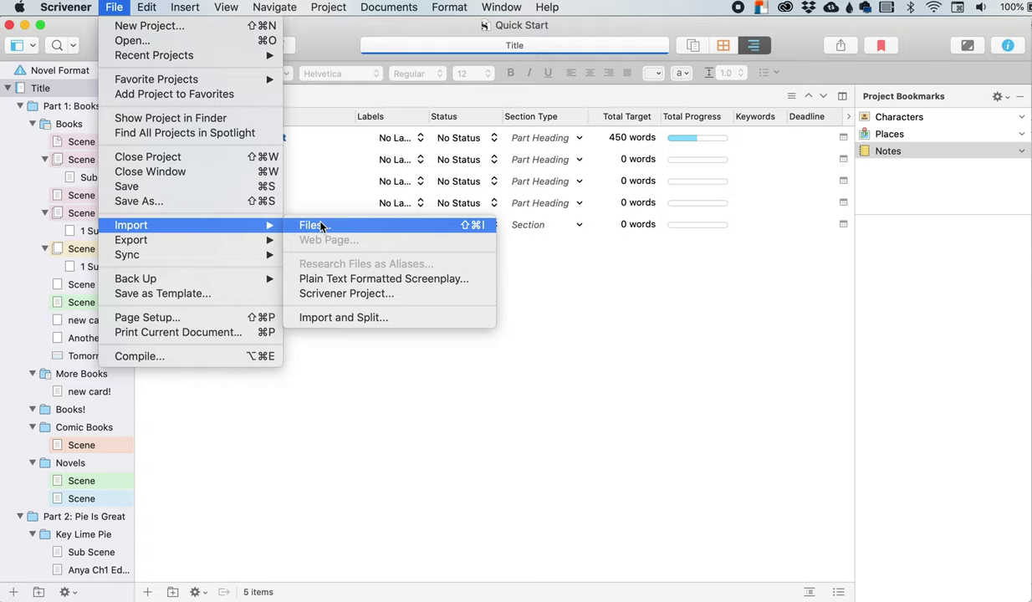
Pick Import > Files, then bring the import choices back up
{"action": "left_click", "coordinate": [321, 223]}
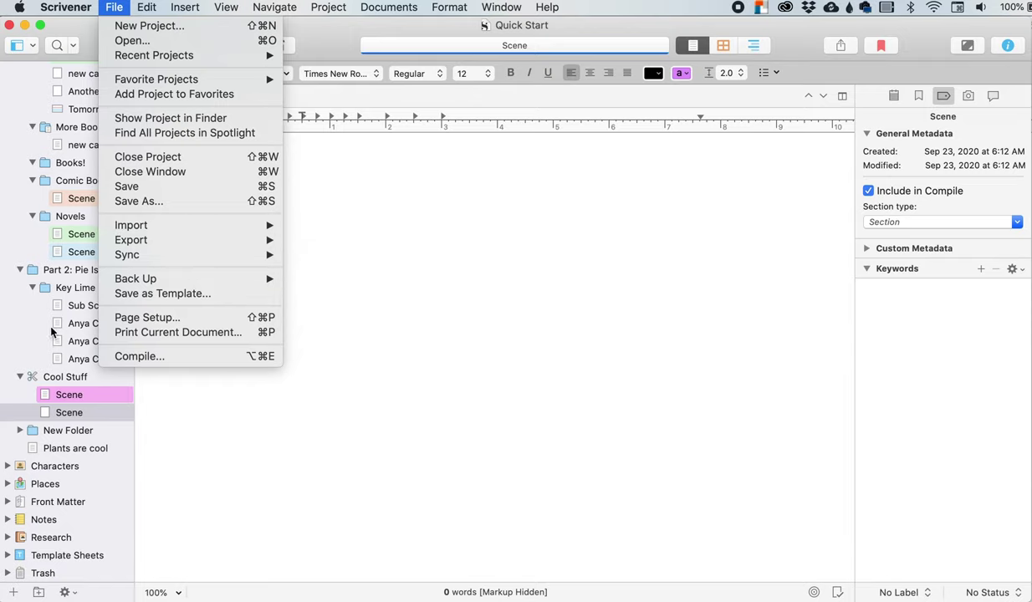
{"action": "mouse_move", "coordinate": [167, 225]}
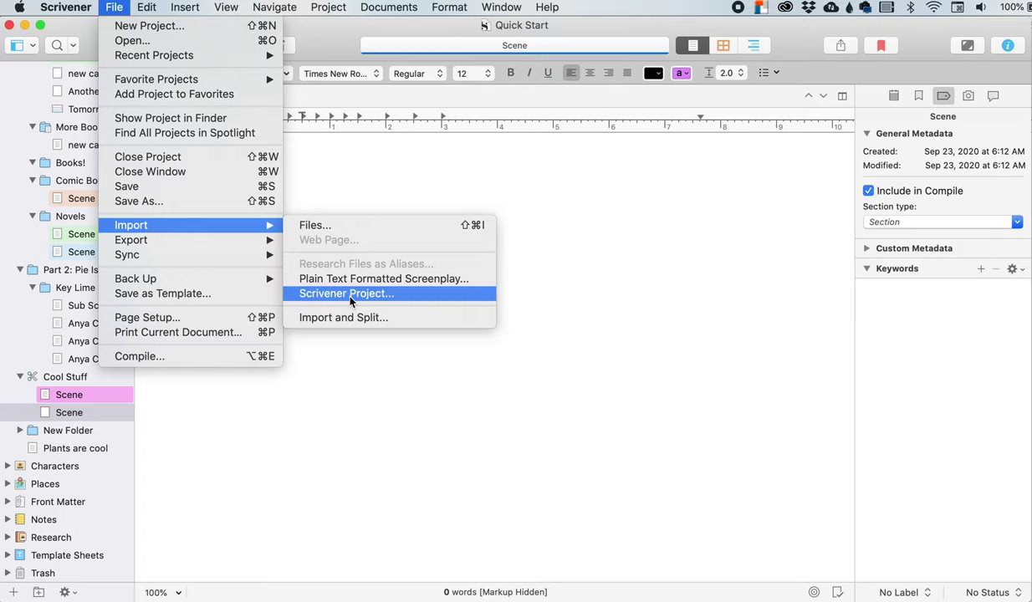
Open the Import and Split dialog from the Import submenu
{"action": "left_click", "coordinate": [400, 317]}
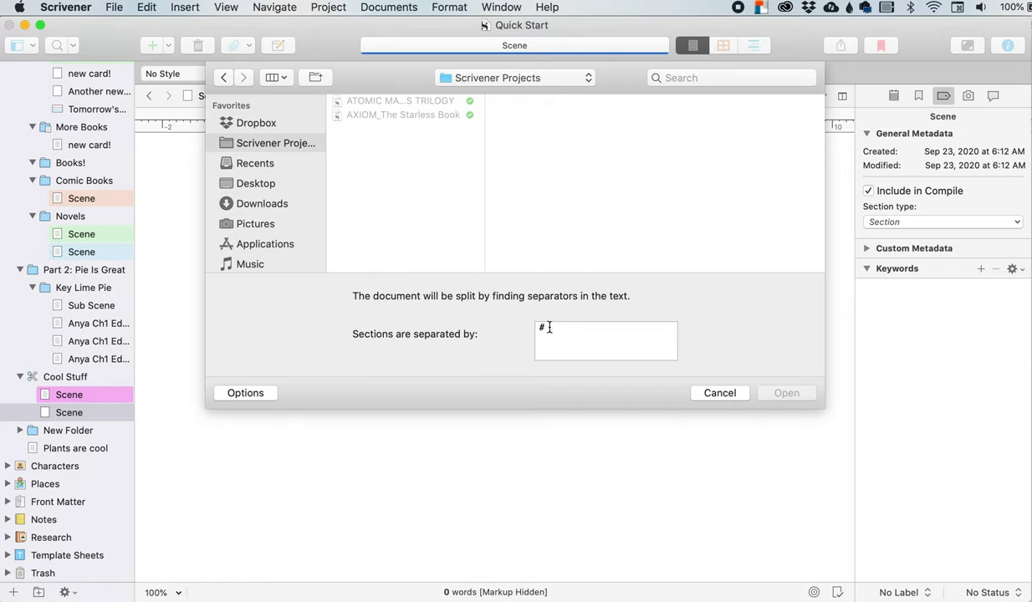
Try '$' and '&' as the section separator, then restore '#'
{"action": "key", "text": "BackSpace"}
{"action": "type", "text": "$"}
{"action": "key", "text": "BackSpace"}
{"action": "type", "text": "&"}
{"action": "key", "text": "BackSpace"}
{"action": "type", "text": "#"}
Cancel Import and Split and show the File > Export submenu
{"action": "left_click", "coordinate": [718, 392]}
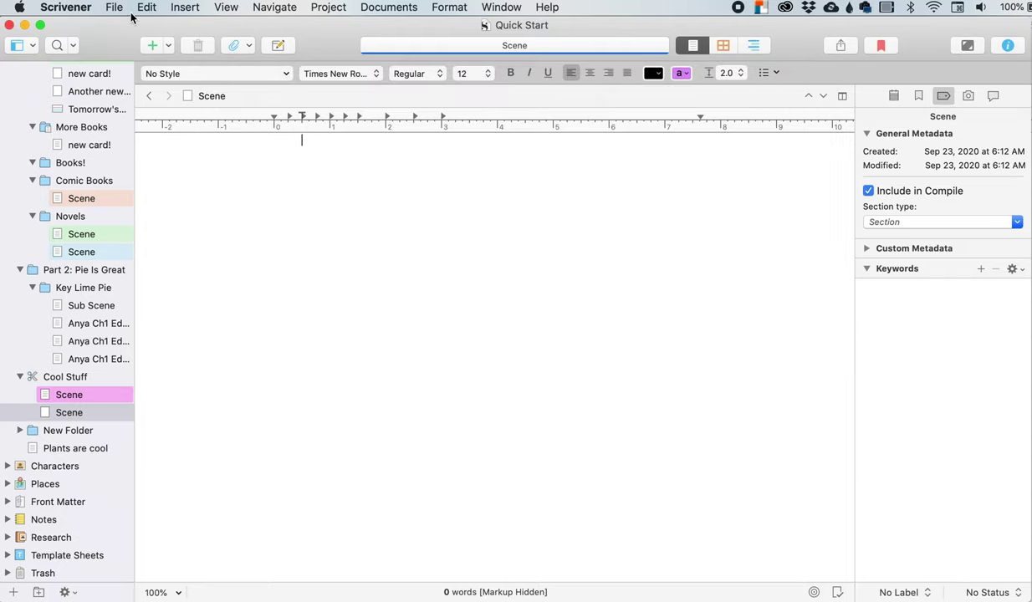
{"action": "left_click", "coordinate": [115, 7]}
{"action": "mouse_move", "coordinate": [178, 242]}
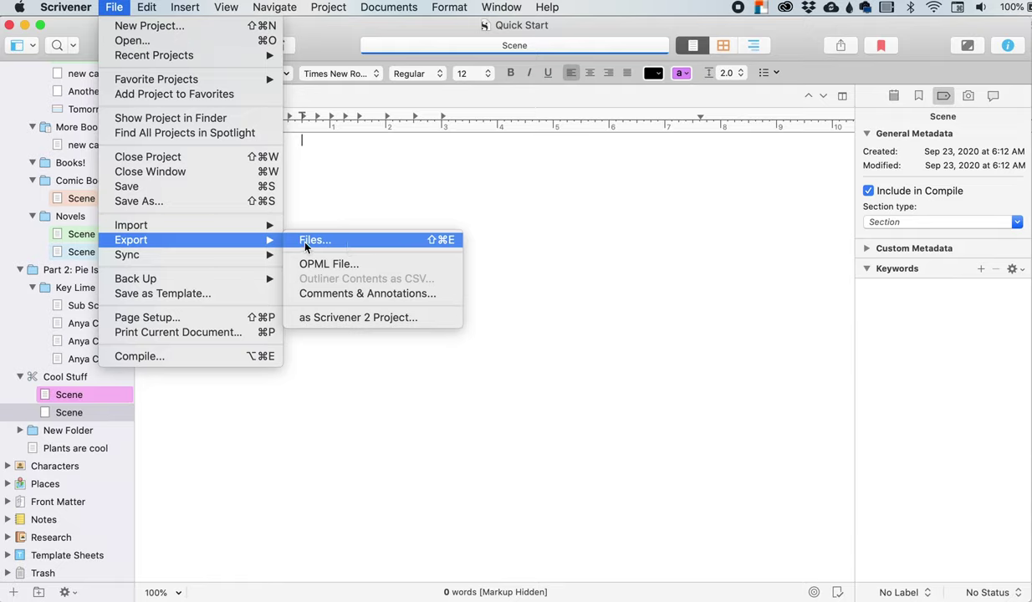
{"action": "key", "text": "Left"}
{"action": "key", "text": "Right"}
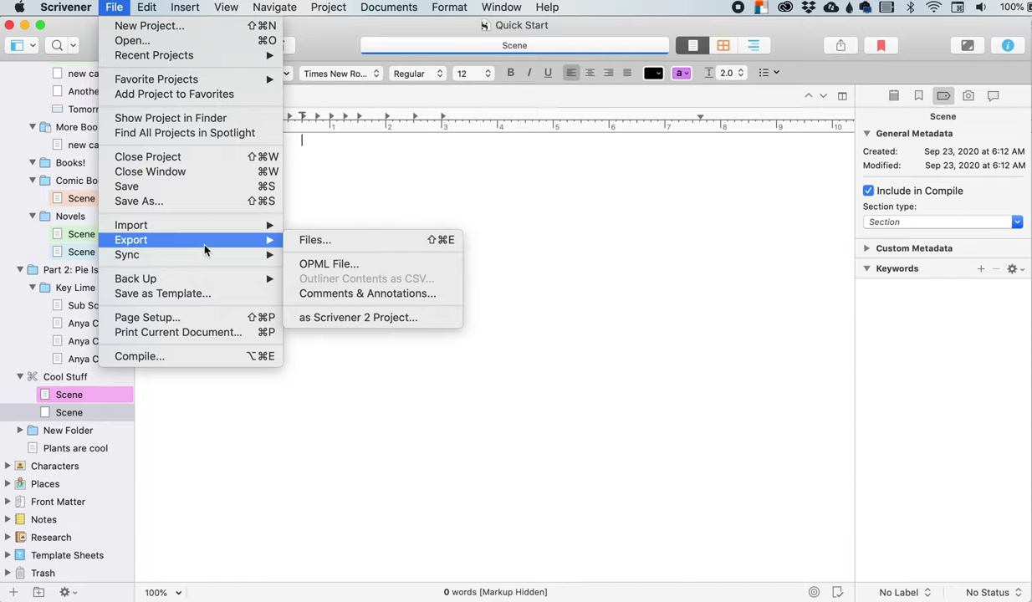
Choose Export > Files and scroll Sub Scene's text 'This is sub scene text.' into view
{"action": "left_click", "coordinate": [321, 241]}
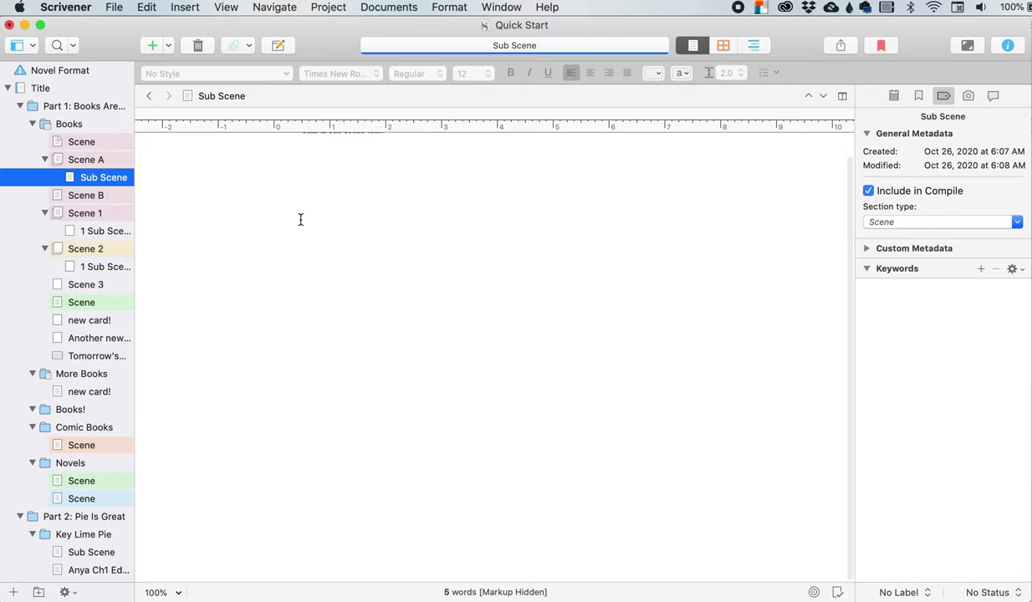
{"action": "scroll", "coordinate": [341, 317], "scroll_direction": "up", "scroll_amount": 3}
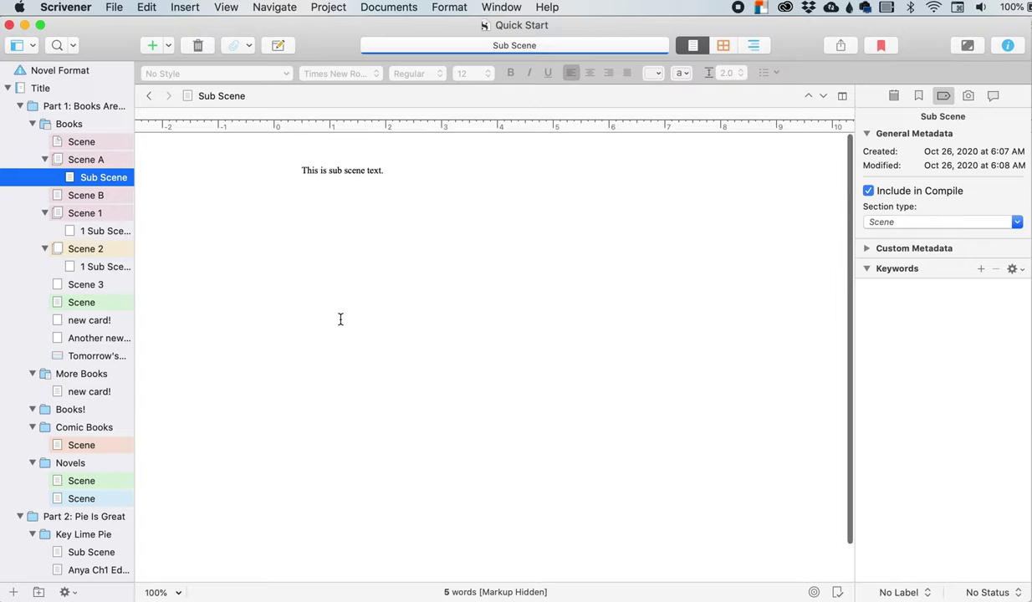
Cancel the Export Files dialog for Sub Scene and open the empty Scene 3 document
{"action": "left_click", "coordinate": [113, 8]}
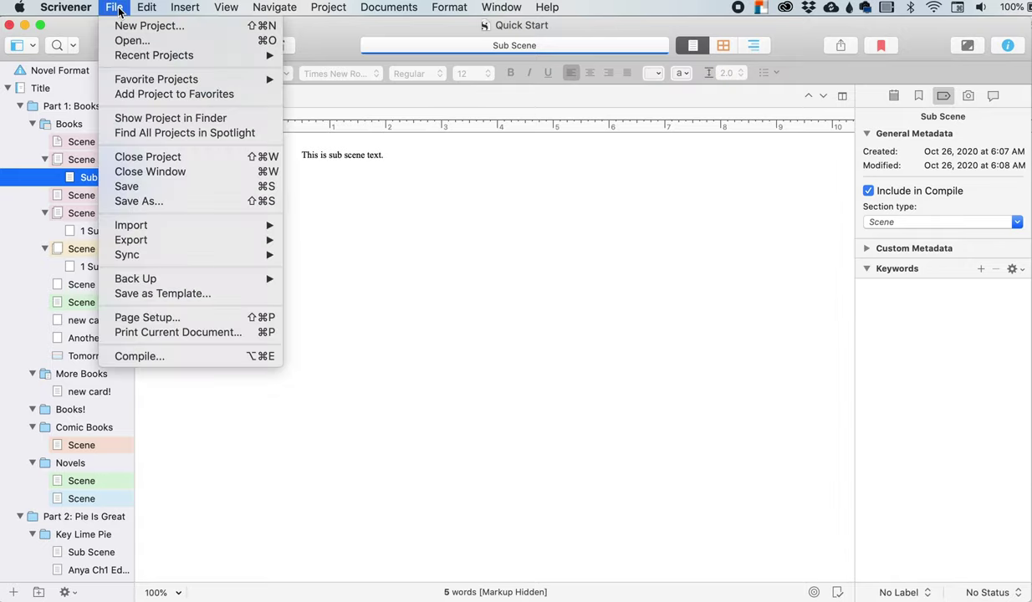
{"action": "mouse_move", "coordinate": [209, 241]}
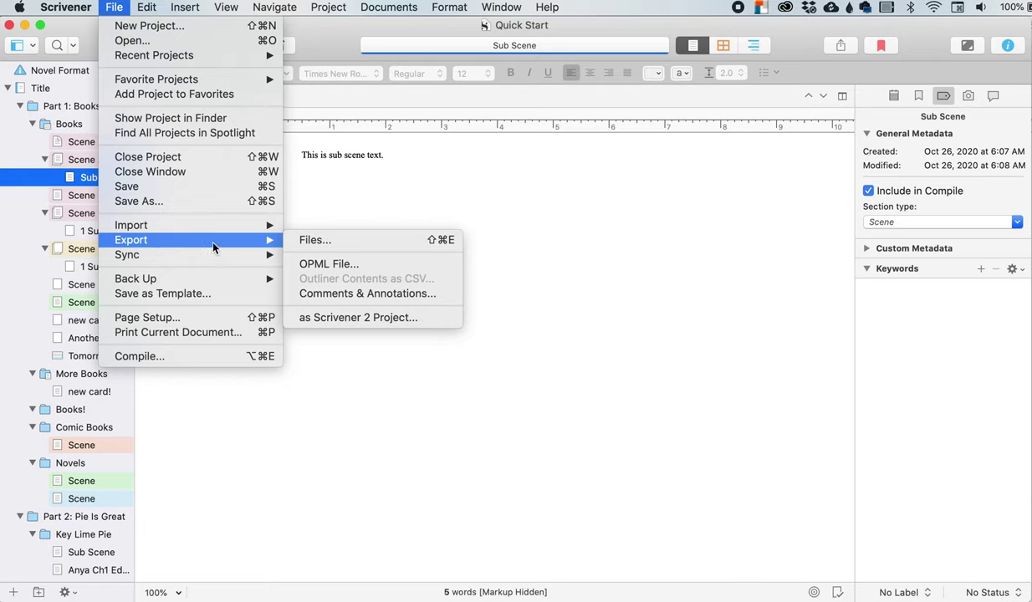
{"action": "left_click", "coordinate": [306, 237]}
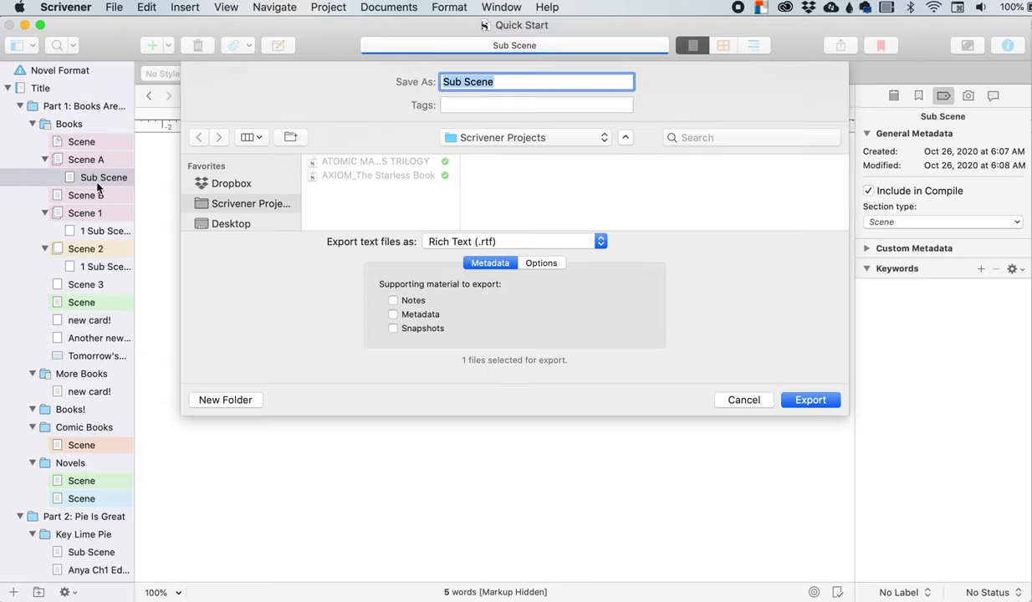
{"action": "left_click", "coordinate": [740, 400]}
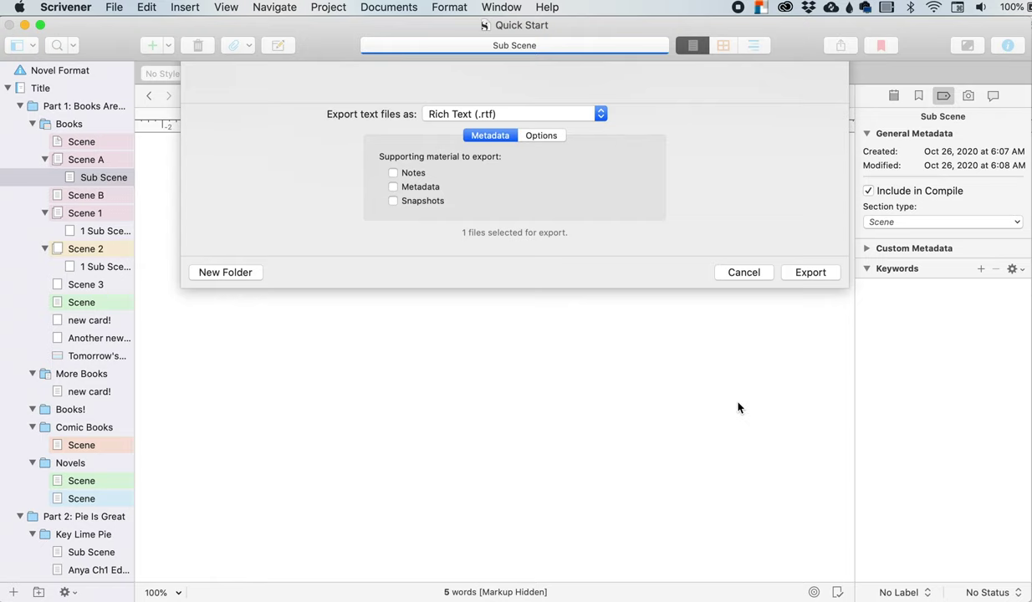
{"action": "left_click", "coordinate": [81, 283]}
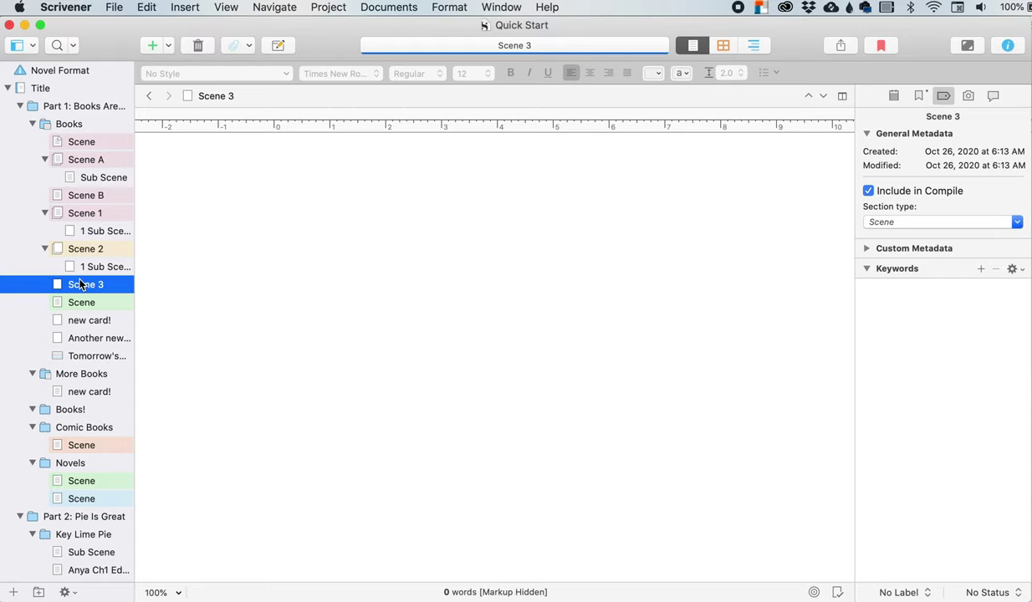
Select the five documents from Scene 3 to Tomorrow's Scene and open File > Export > Files
{"action": "key", "text": "shift+Down"}
{"action": "key", "text": "shift+Down"}
{"action": "key", "text": "shift+Down"}
{"action": "key", "text": "shift+Down"}
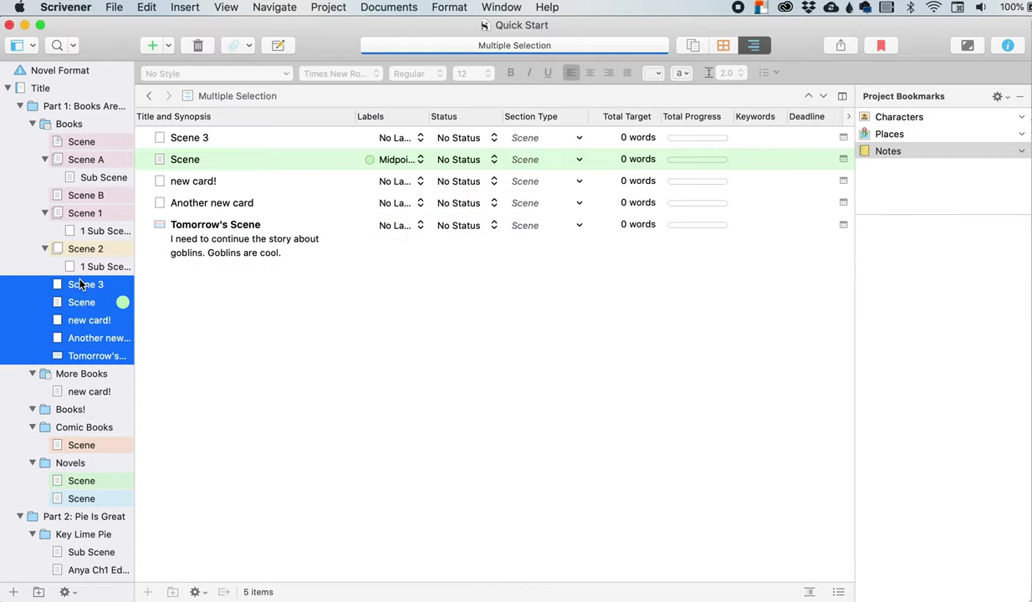
{"action": "left_click", "coordinate": [118, 8]}
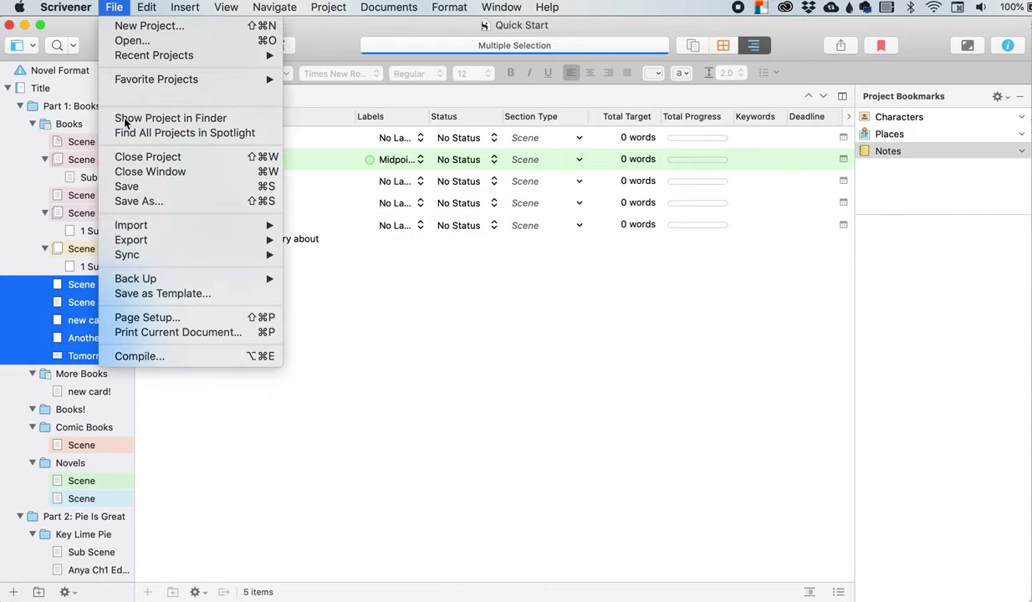
{"action": "mouse_move", "coordinate": [138, 239]}
{"action": "left_click", "coordinate": [308, 239]}
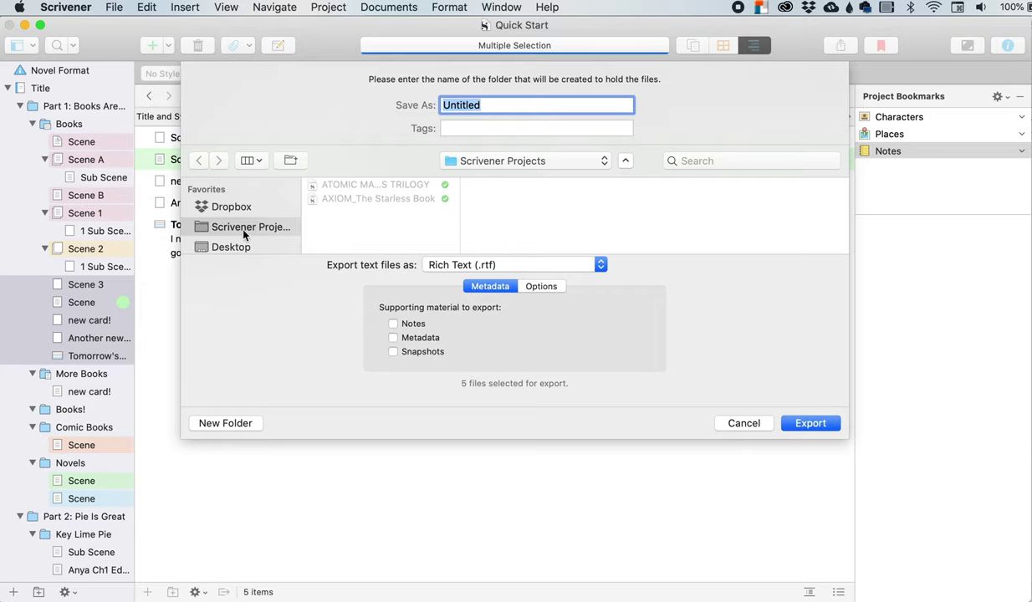
Try the notes, metadata and snapshots export checkboxes, leave them unchecked, and view the export formats
{"action": "left_click", "coordinate": [393, 324]}
{"action": "left_click", "coordinate": [394, 337]}
{"action": "left_click", "coordinate": [394, 352]}
{"action": "left_click", "coordinate": [393, 338]}
{"action": "left_click", "coordinate": [393, 324]}
{"action": "left_click", "coordinate": [527, 265]}
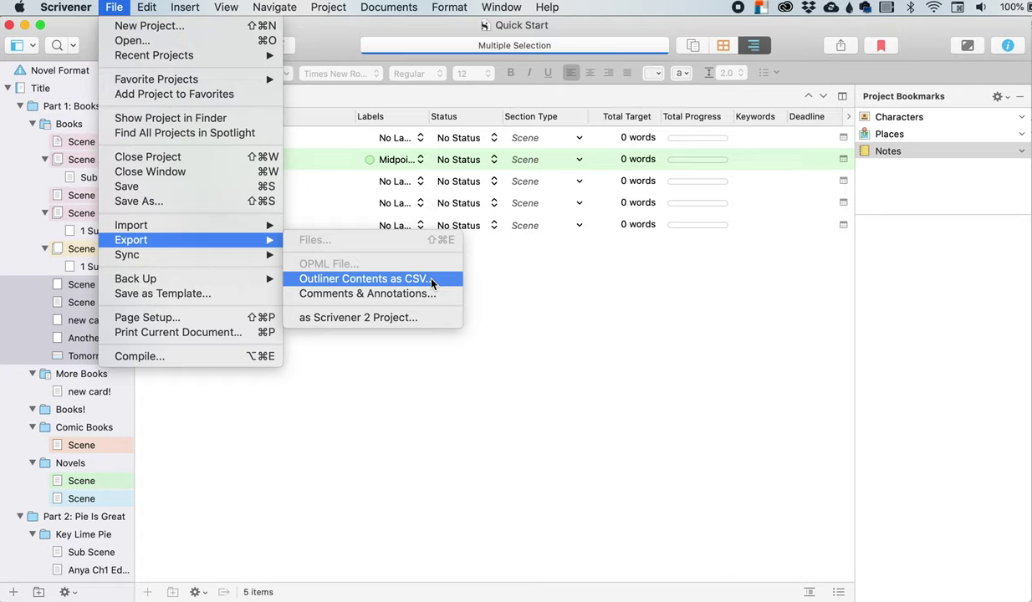
Dismiss the export choices without exporting anything
{"action": "left_click", "coordinate": [545, 282]}
Switch to Scrivenings view and back to the Outliner of the five documents, then reopen the export choices
{"action": "left_click", "coordinate": [693, 46]}
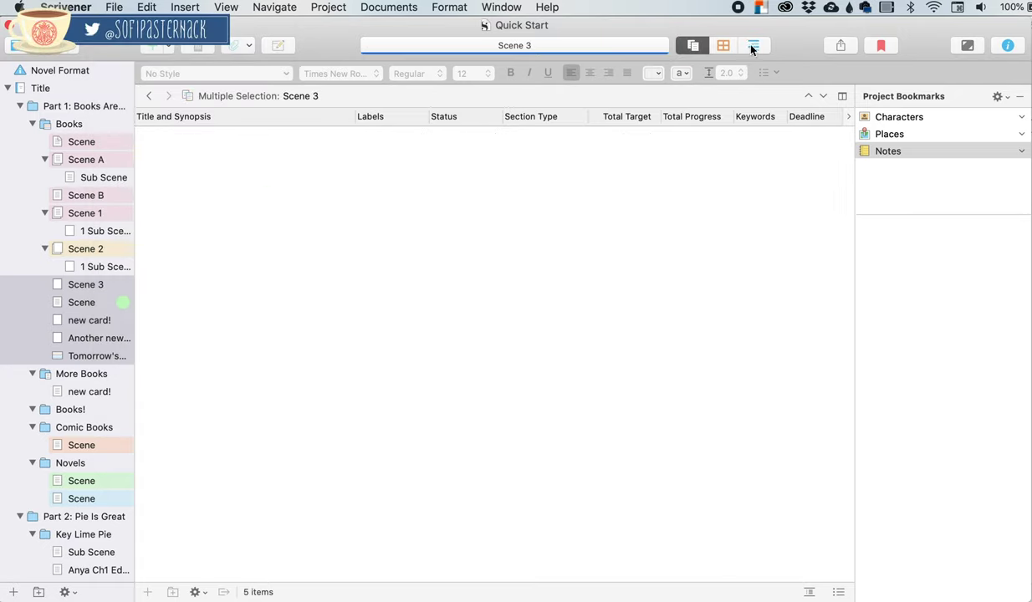
{"action": "left_click", "coordinate": [753, 45]}
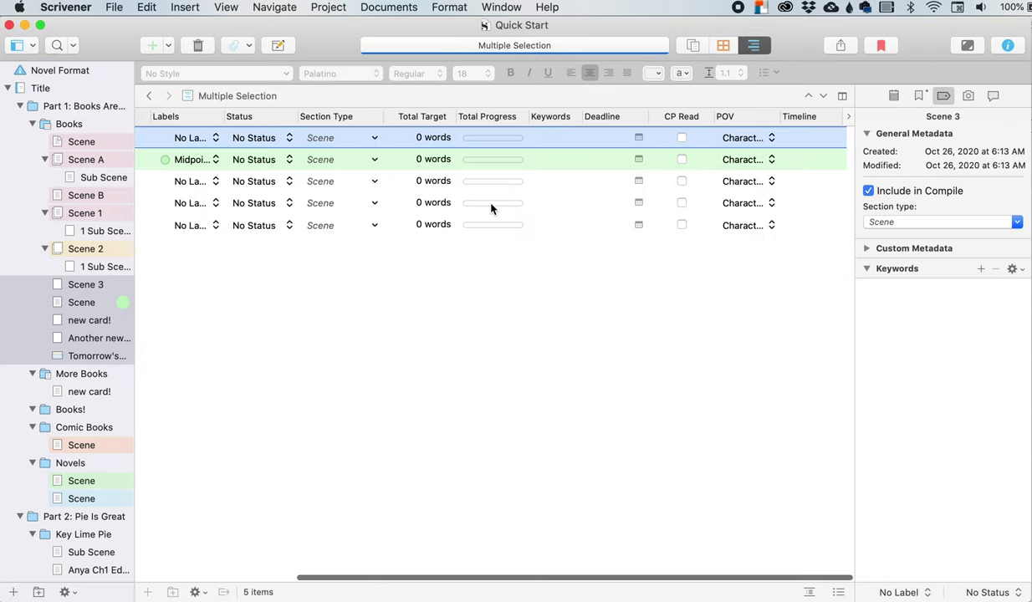
{"action": "scroll", "coordinate": [491, 208], "scroll_direction": "left", "scroll_amount": 5}
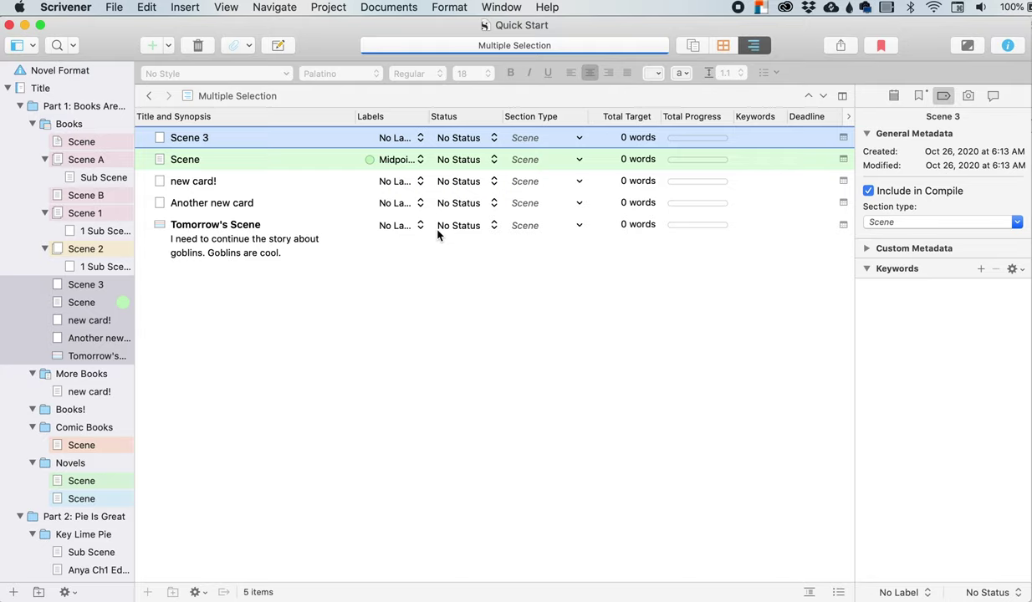
{"action": "left_click", "coordinate": [113, 7]}
Dismiss the export choices and open Scene 2 as a corkboard of index cards
{"action": "mouse_move", "coordinate": [210, 240]}
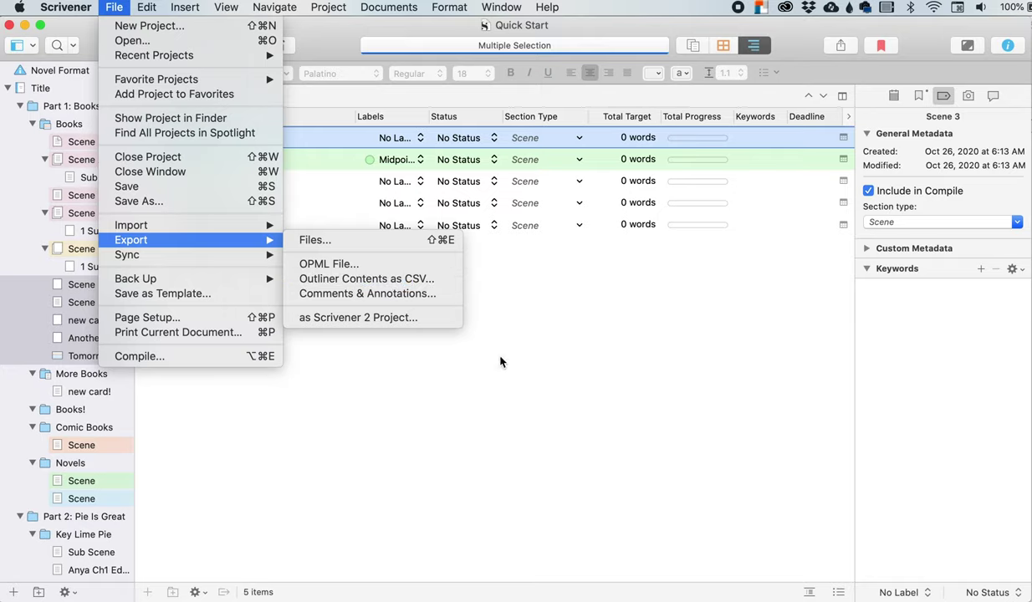
{"action": "left_click", "coordinate": [407, 376]}
{"action": "left_click", "coordinate": [87, 248]}
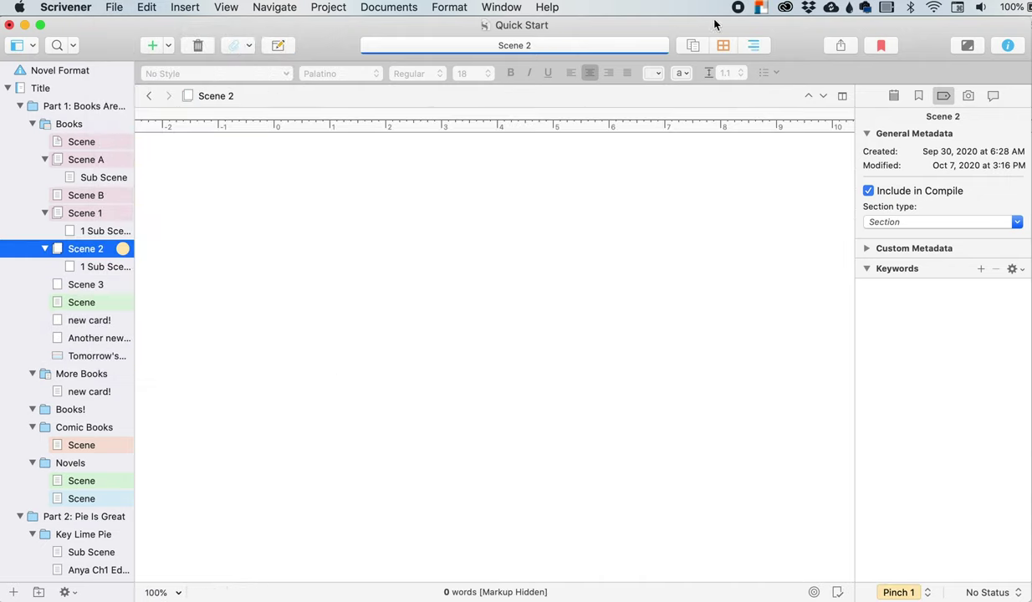
{"action": "left_click", "coordinate": [721, 45]}
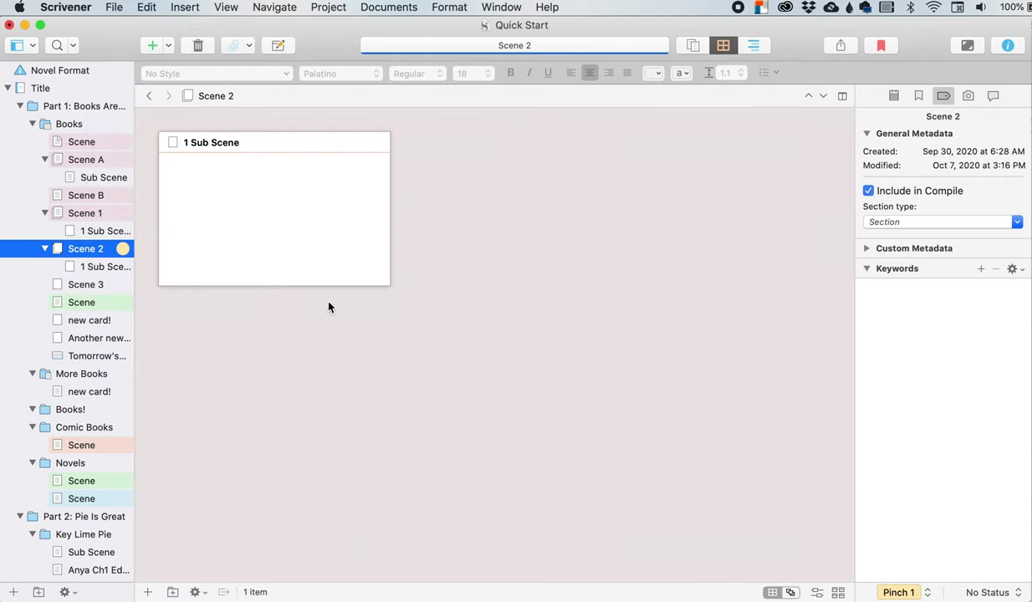
Compare the export choices available for Scene 2, then view its contents as an outline
{"action": "left_click", "coordinate": [112, 7]}
{"action": "mouse_move", "coordinate": [162, 237]}
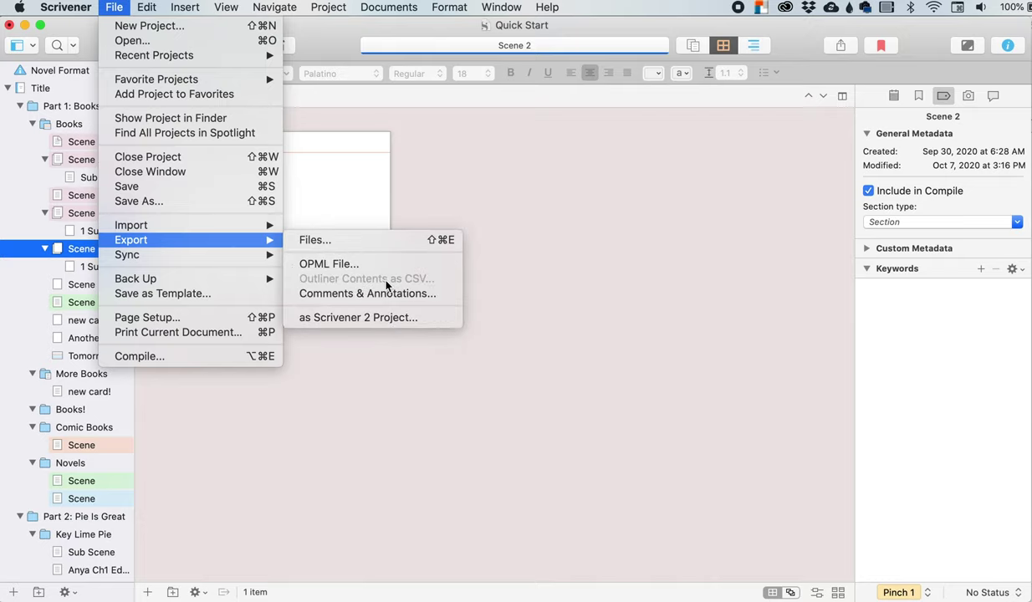
{"action": "left_click", "coordinate": [735, 74]}
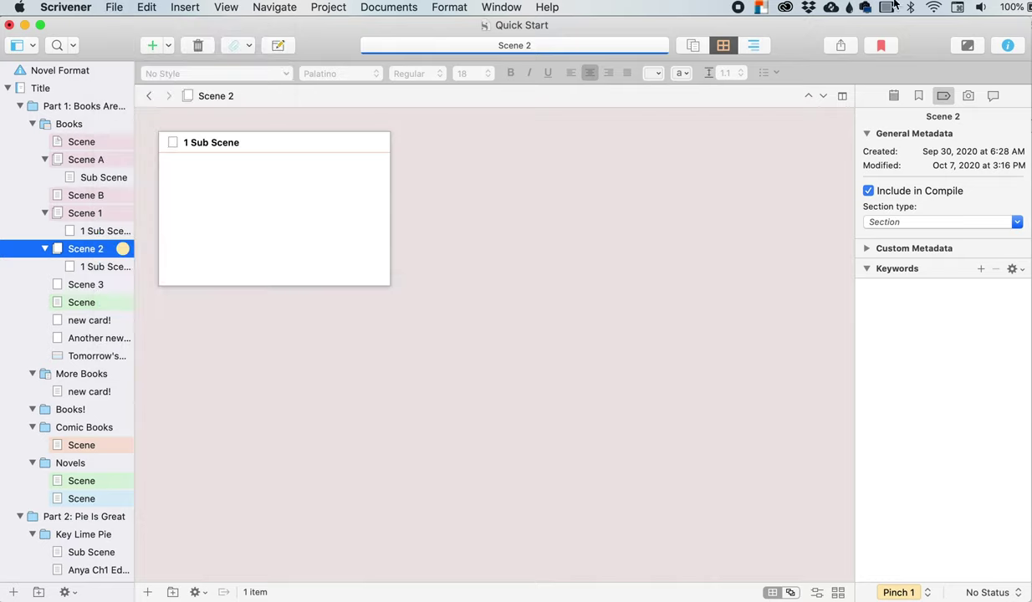
{"action": "left_click", "coordinate": [752, 49]}
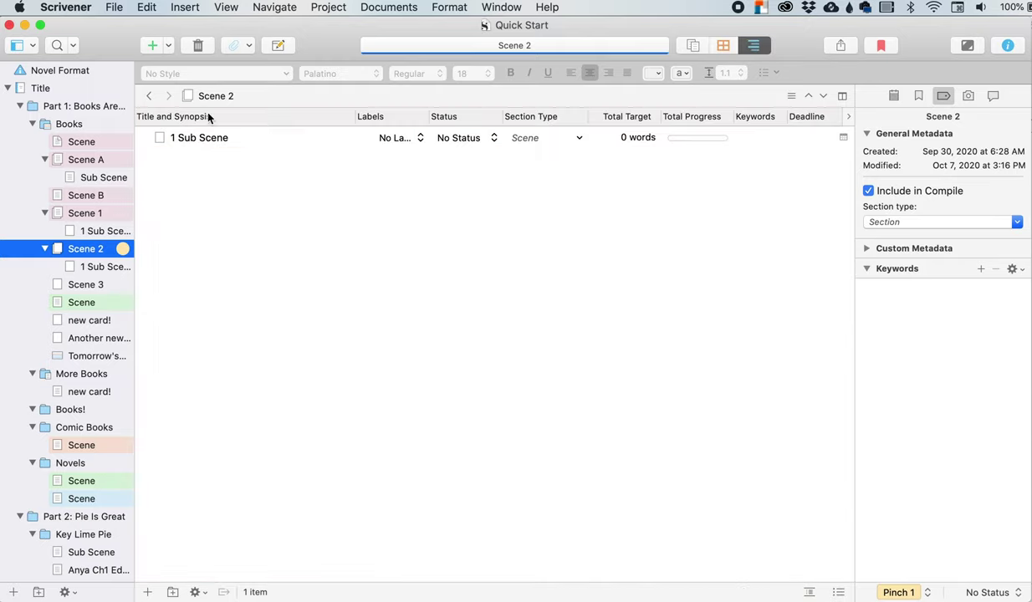
{"action": "left_click", "coordinate": [116, 8]}
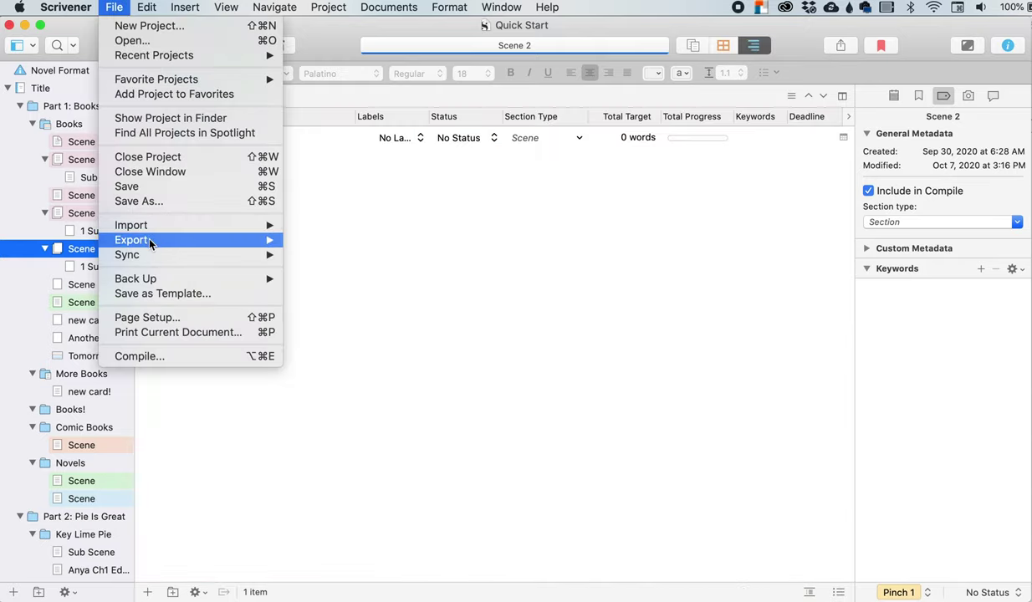
{"action": "mouse_move", "coordinate": [147, 240]}
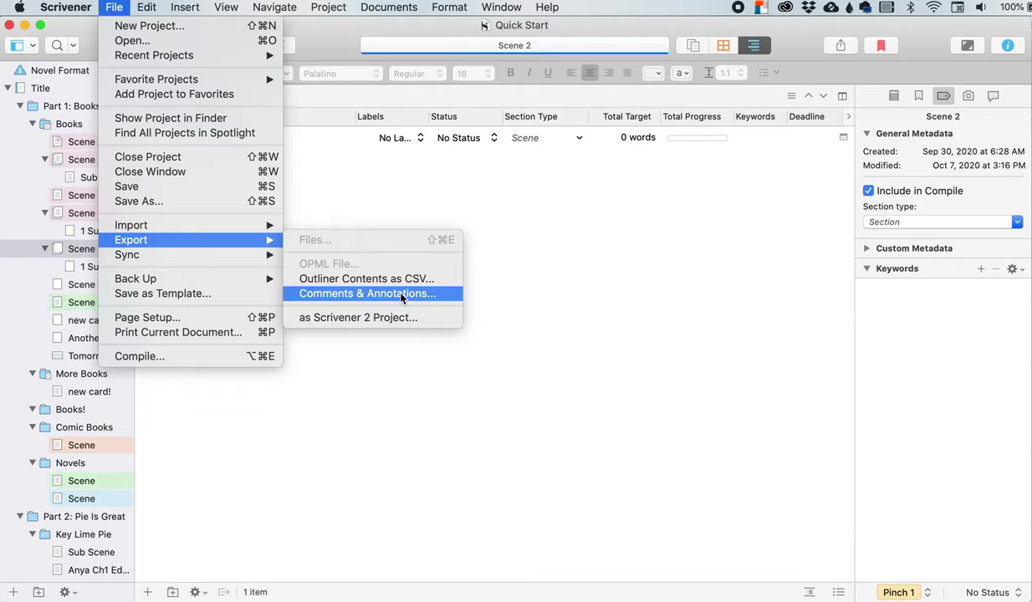
{"action": "left_click", "coordinate": [402, 294]}
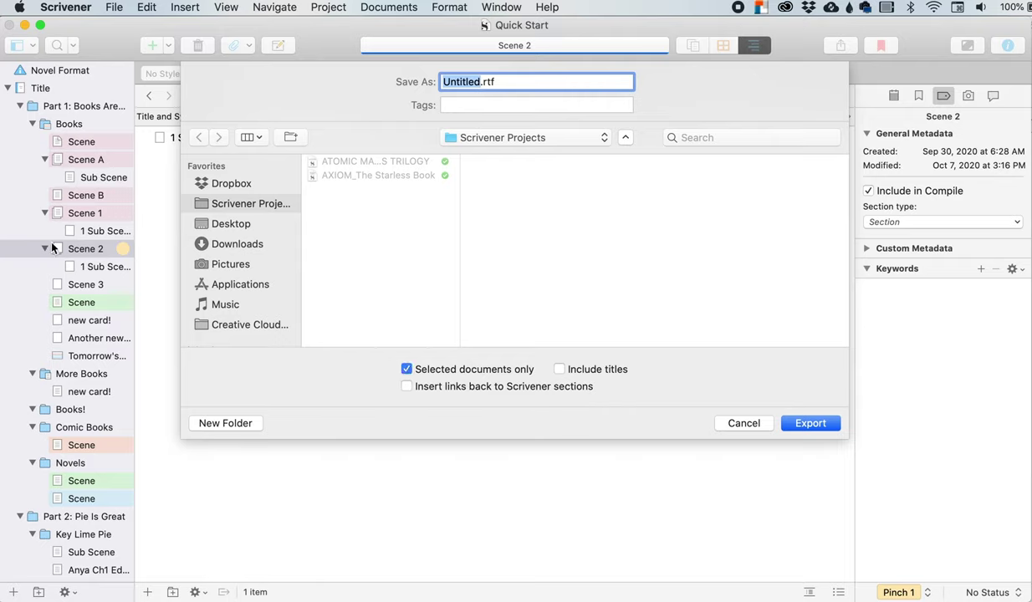
{"action": "left_click", "coordinate": [407, 369]}
{"action": "left_click", "coordinate": [747, 424]}
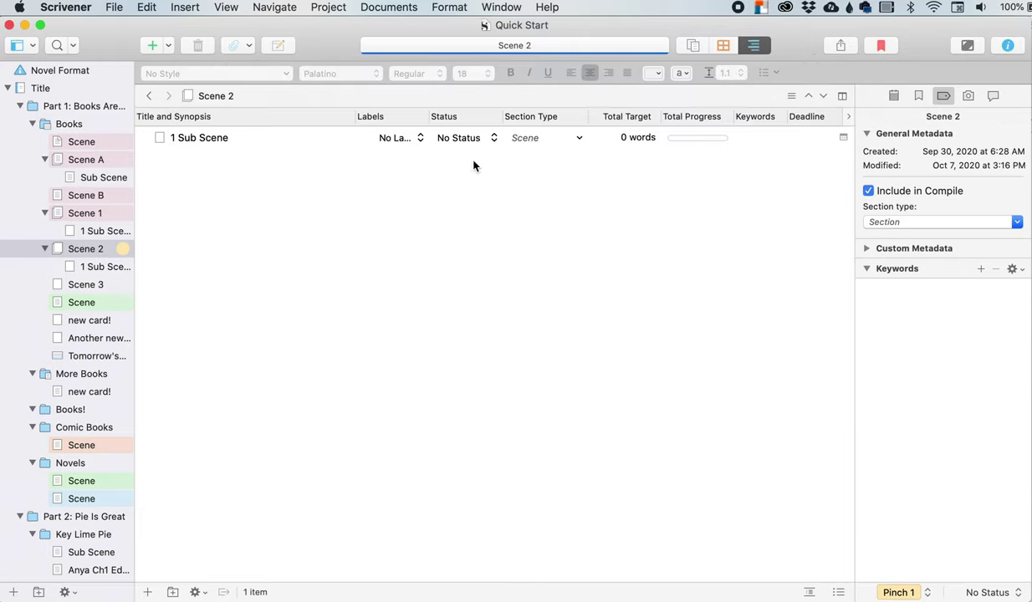
Reopen the File menu of project commands over the Scene 2 outliner
{"action": "left_click", "coordinate": [114, 7]}
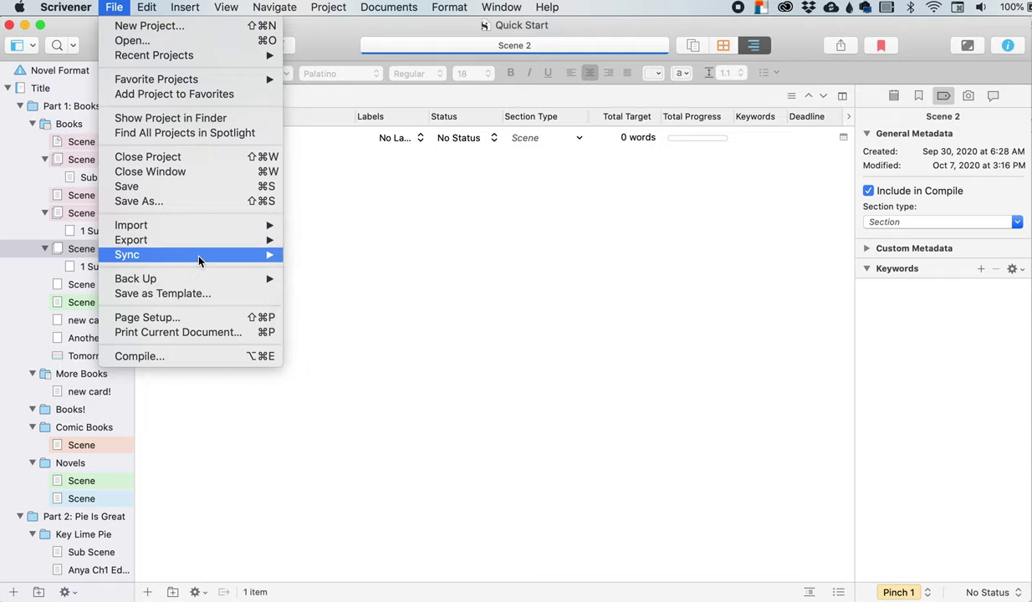
Open File > Sync > with External Folder, showing the Draft-as-RTF sync settings
{"action": "mouse_move", "coordinate": [199, 261]}
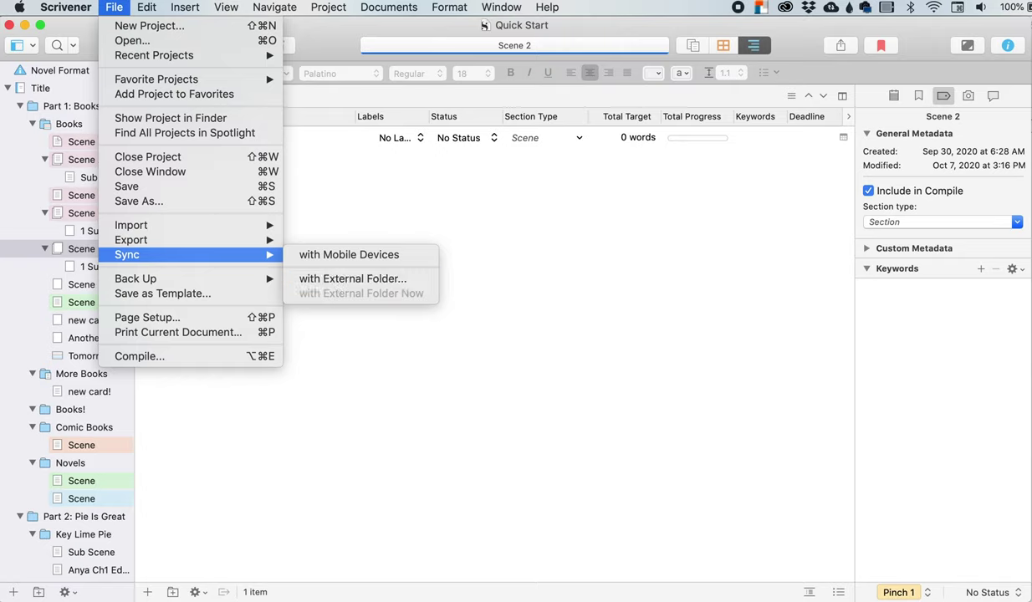
{"action": "left_click", "coordinate": [372, 283]}
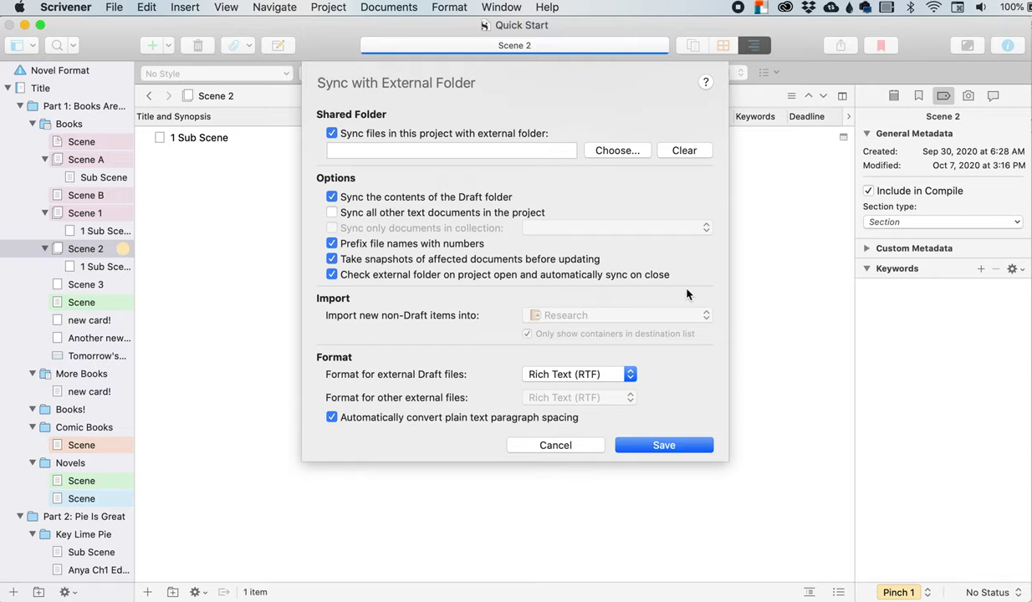
Cancel the Sync with External Folder dialog and bring the File menu back
{"action": "left_click", "coordinate": [567, 445]}
{"action": "left_click", "coordinate": [113, 6]}
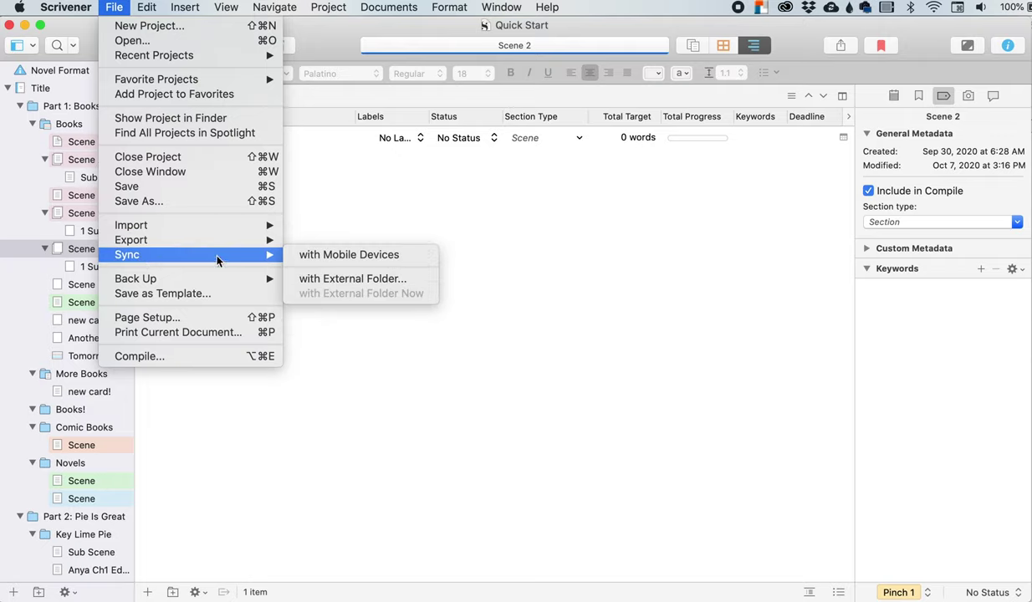
Reveal the Back Up submenu offering Back Up To and Back Up Now
{"action": "mouse_move", "coordinate": [274, 258]}
{"action": "mouse_move", "coordinate": [242, 286]}
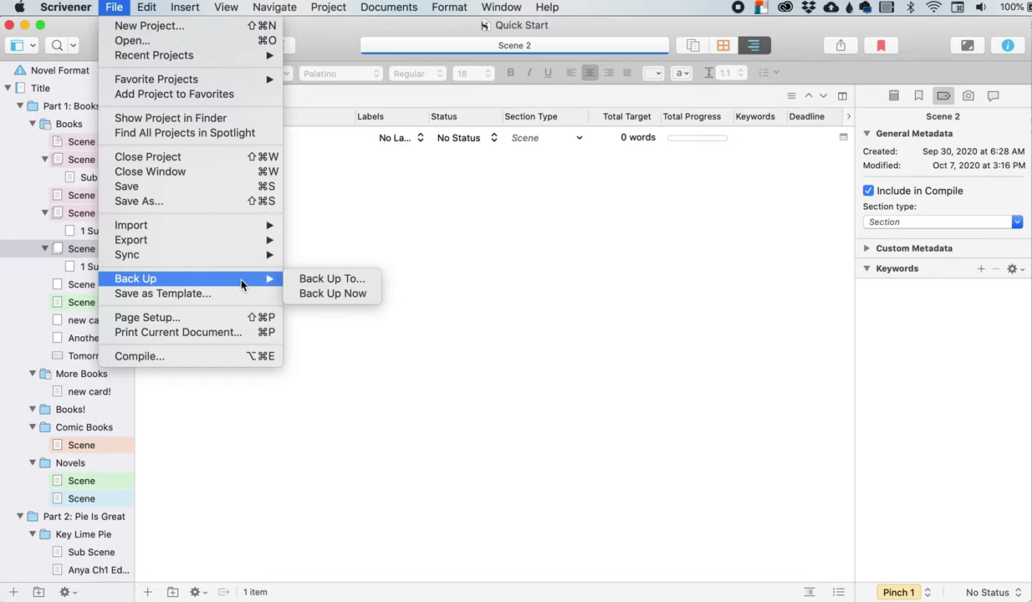
Browse Back Up To into Dropbox > Scrivener > Scrivener Projects, then cancel without backing up
{"action": "left_click", "coordinate": [319, 280]}
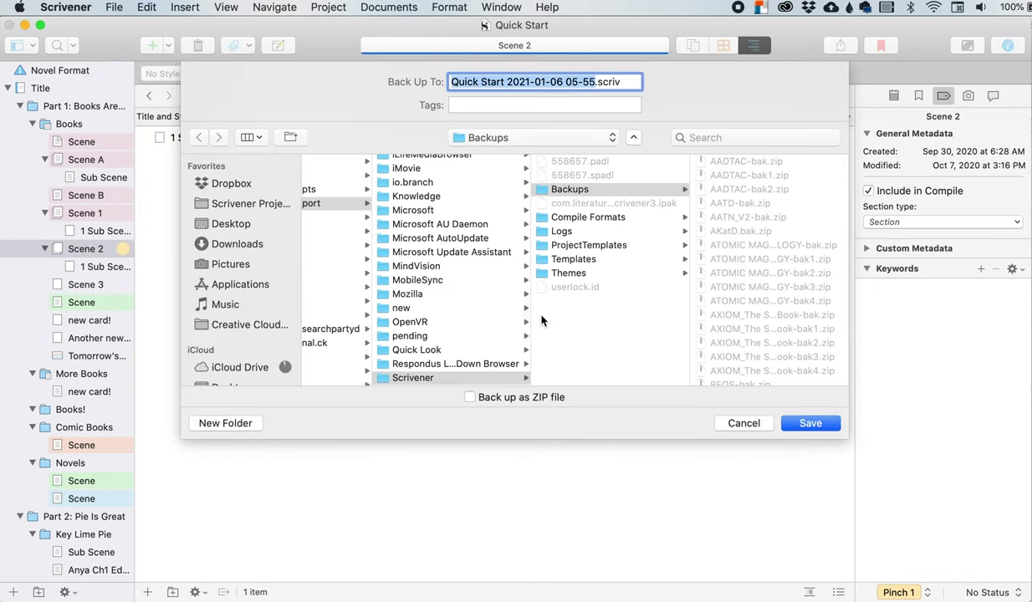
{"action": "left_click", "coordinate": [215, 186]}
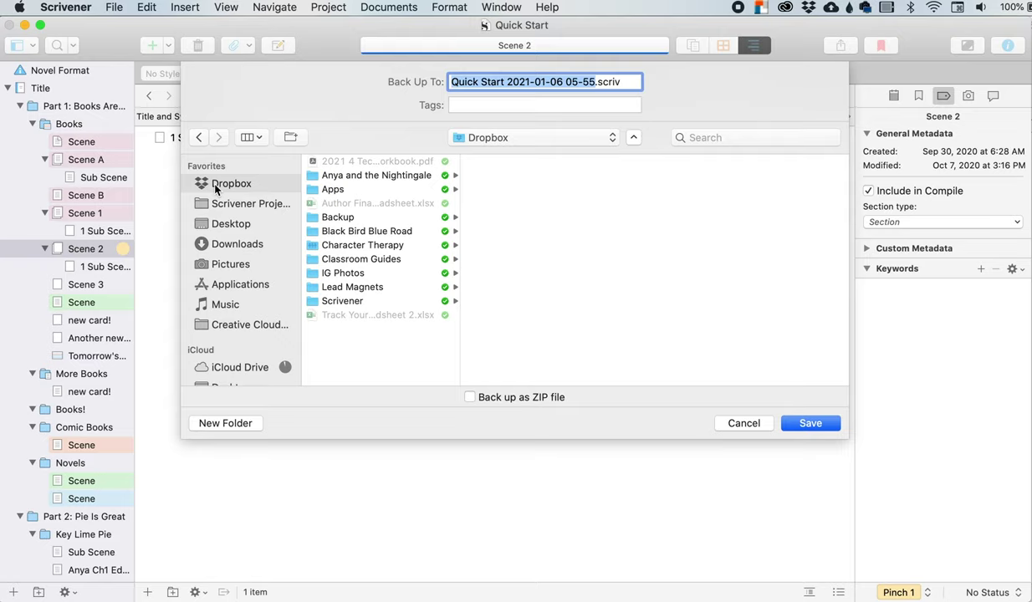
{"action": "left_click", "coordinate": [344, 301]}
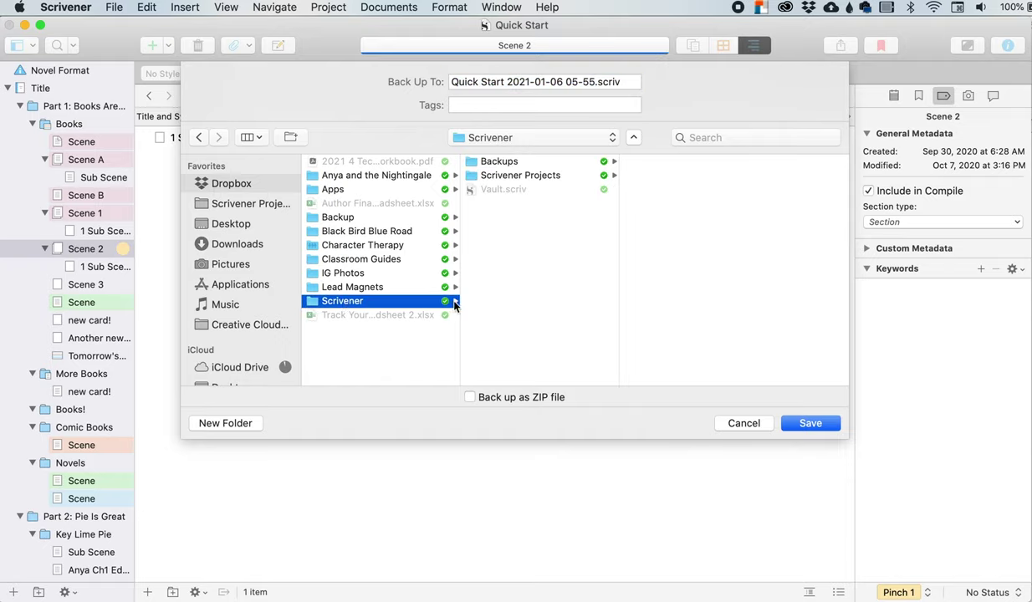
{"action": "left_click", "coordinate": [527, 176]}
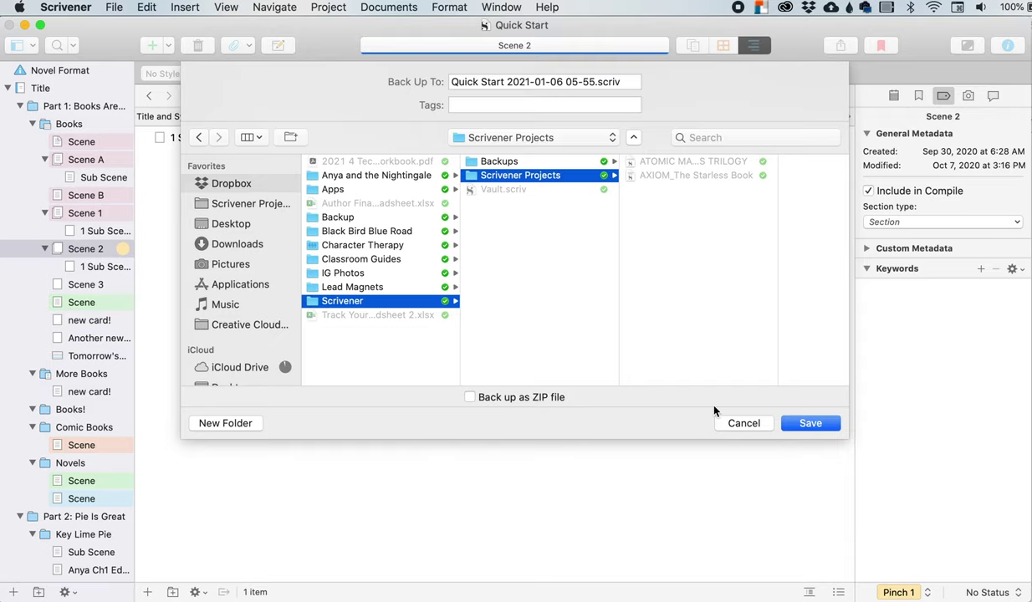
{"action": "left_click", "coordinate": [742, 423]}
{"action": "left_click", "coordinate": [114, 7]}
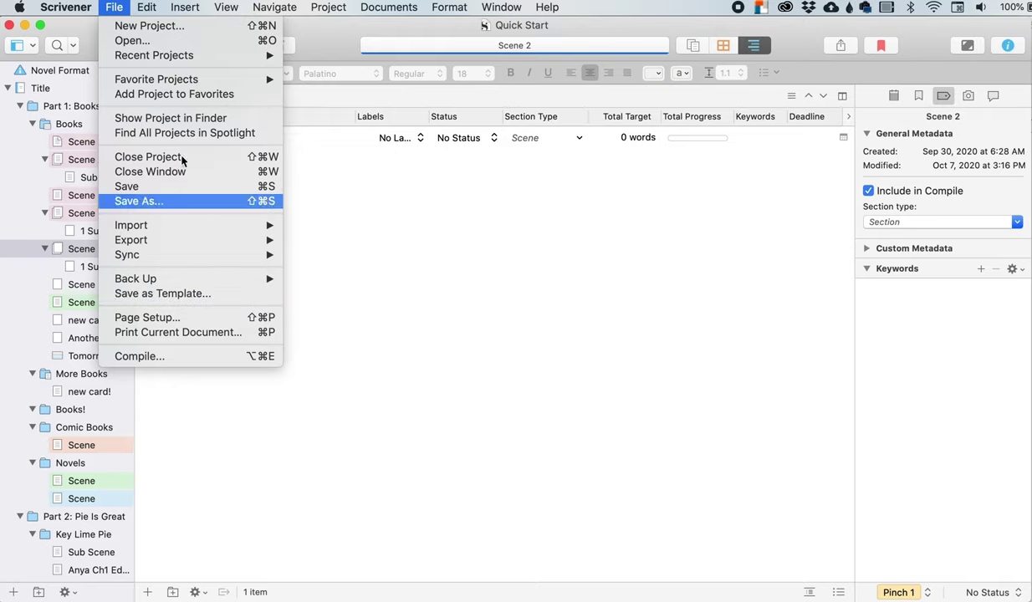
Browse the Blank and Fiction project templates, then cancel without creating a new project
{"action": "left_click", "coordinate": [151, 26]}
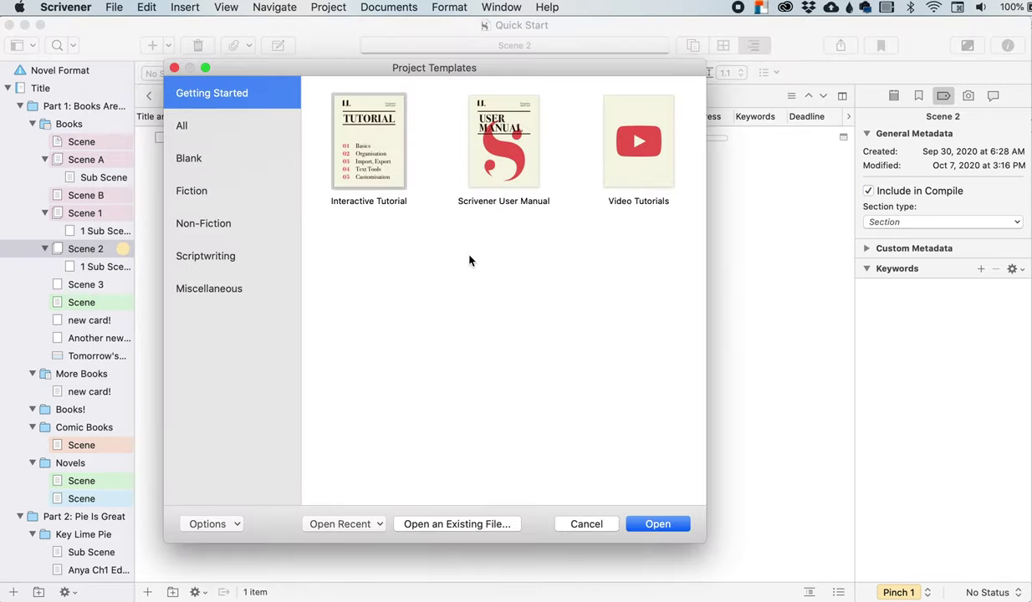
{"action": "left_click", "coordinate": [194, 158]}
{"action": "left_click", "coordinate": [200, 193]}
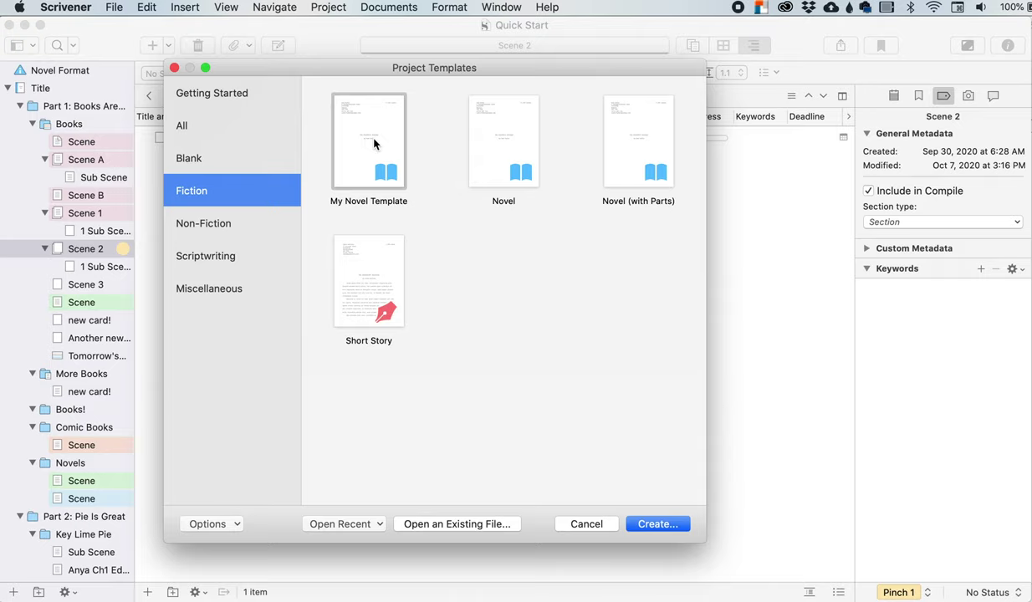
{"action": "left_click", "coordinate": [610, 528]}
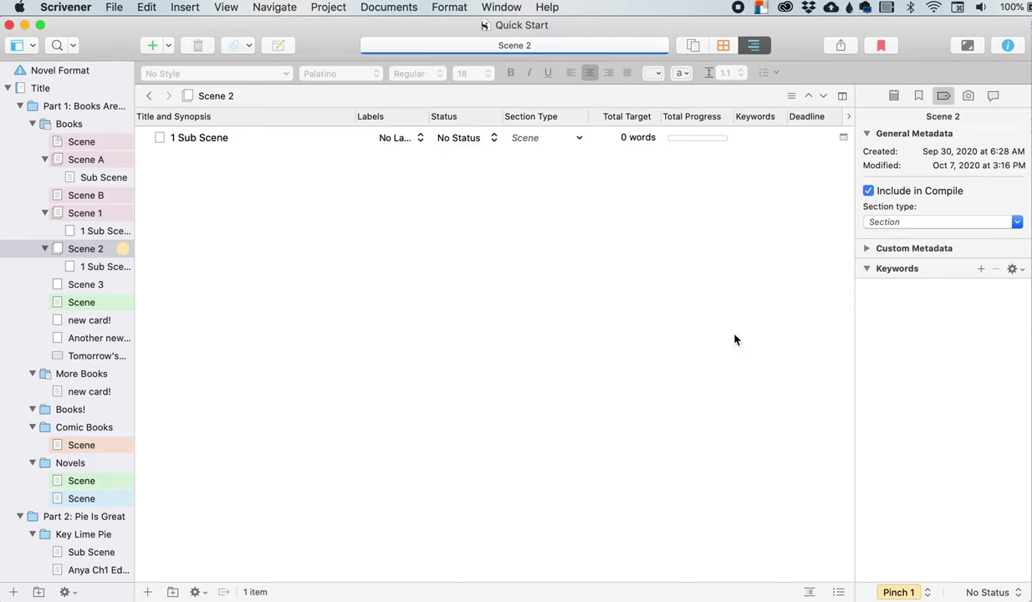
{"action": "left_click", "coordinate": [115, 10]}
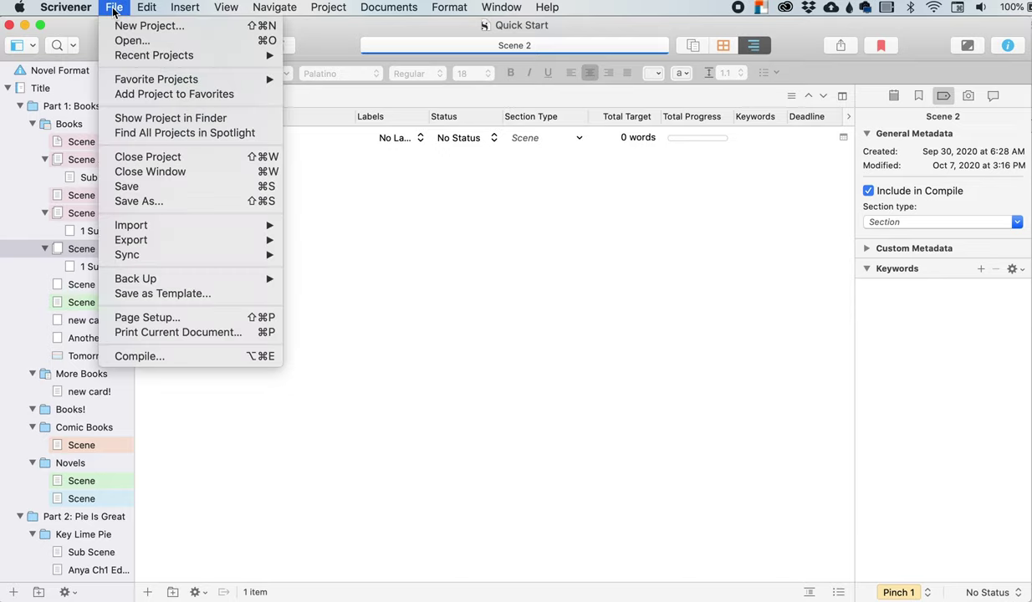
Open the Save as Template sheet, keeping Fiction as category and the Manuscript (Book) icon
{"action": "left_click", "coordinate": [163, 292]}
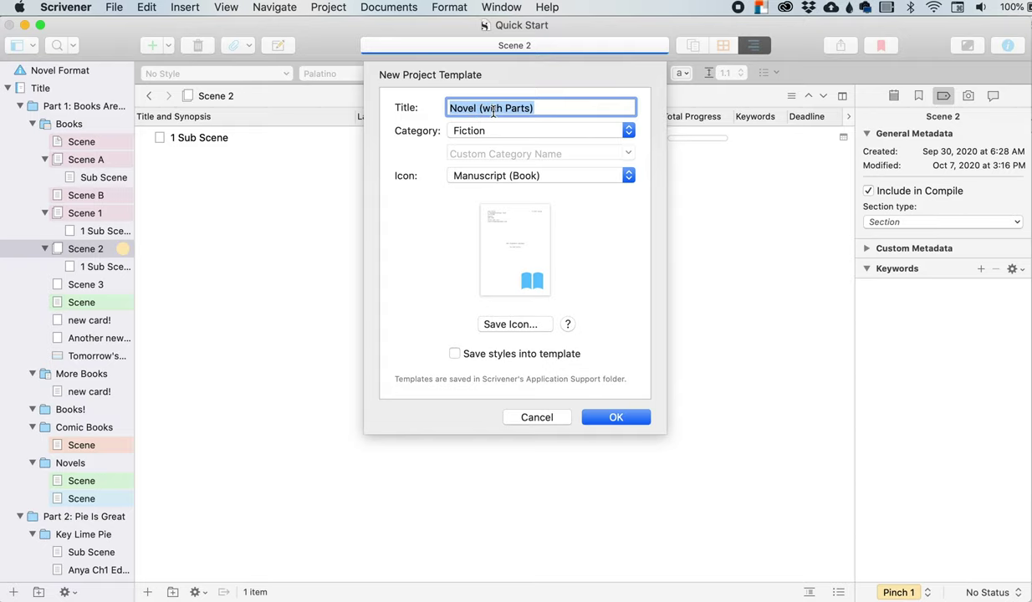
{"action": "left_click", "coordinate": [526, 131]}
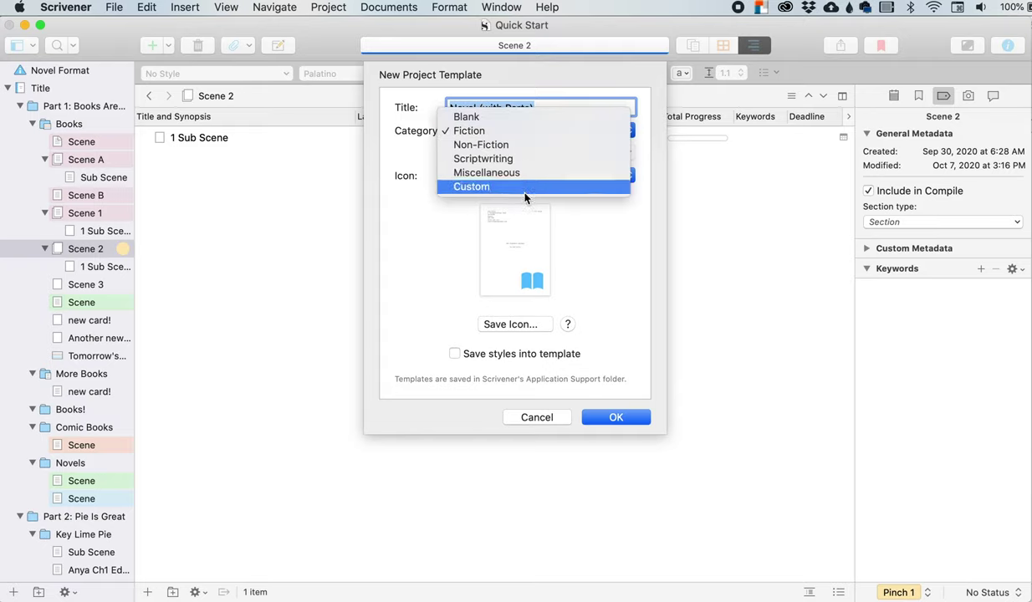
{"action": "left_click", "coordinate": [521, 132]}
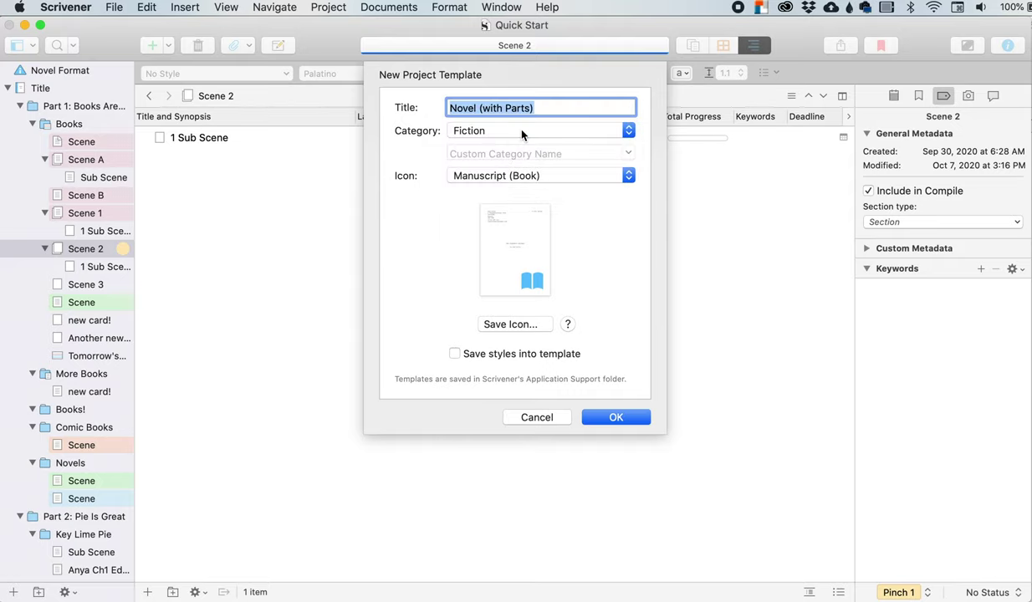
{"action": "left_click", "coordinate": [548, 175]}
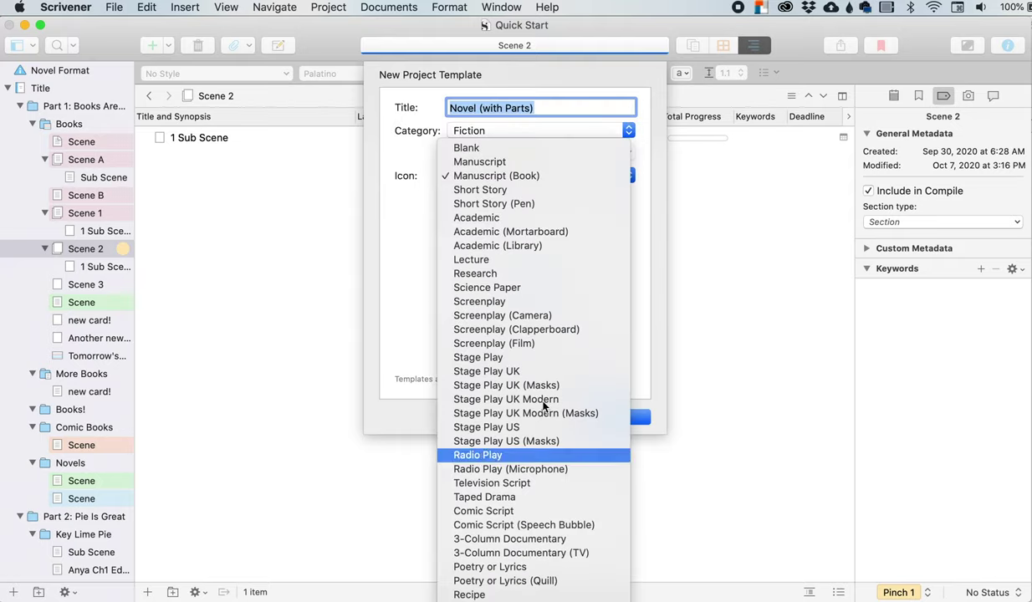
{"action": "left_click", "coordinate": [632, 211]}
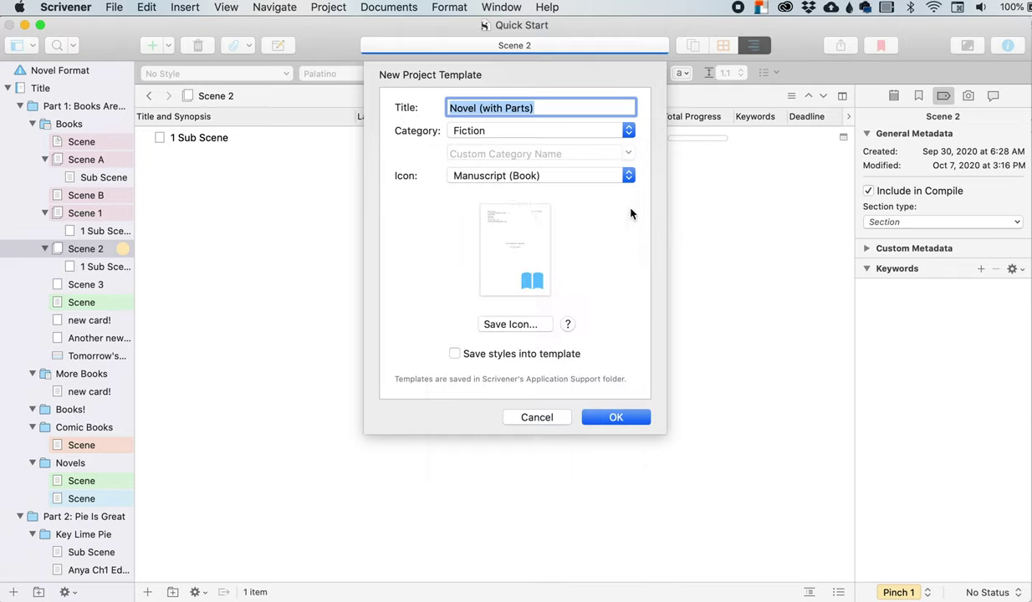
Try the Academic (Library) and Television Script icons, then cancel without saving the template
{"action": "left_click", "coordinate": [505, 174]}
{"action": "left_click", "coordinate": [518, 247]}
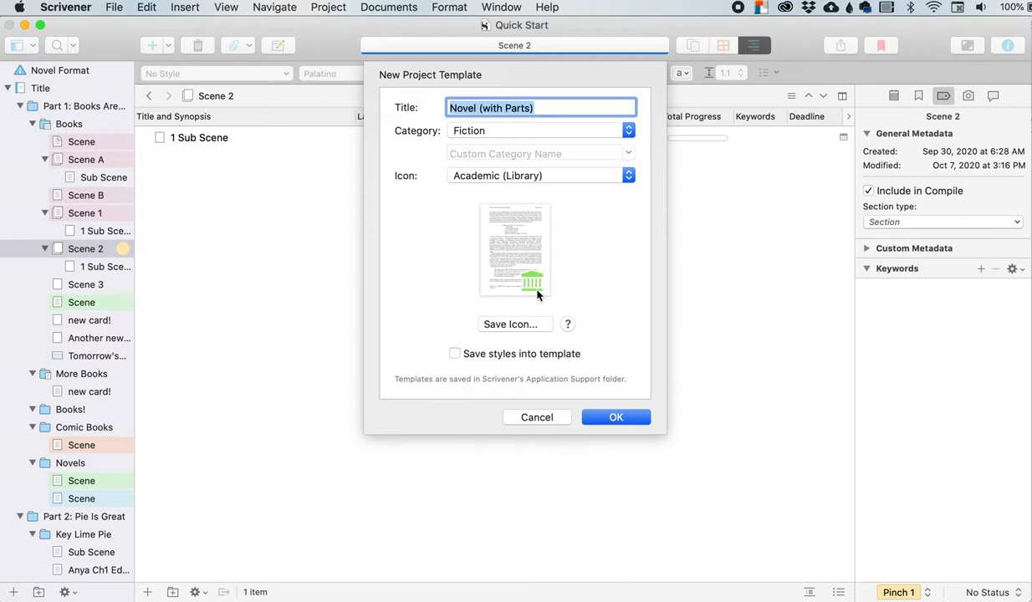
{"action": "left_click", "coordinate": [531, 171]}
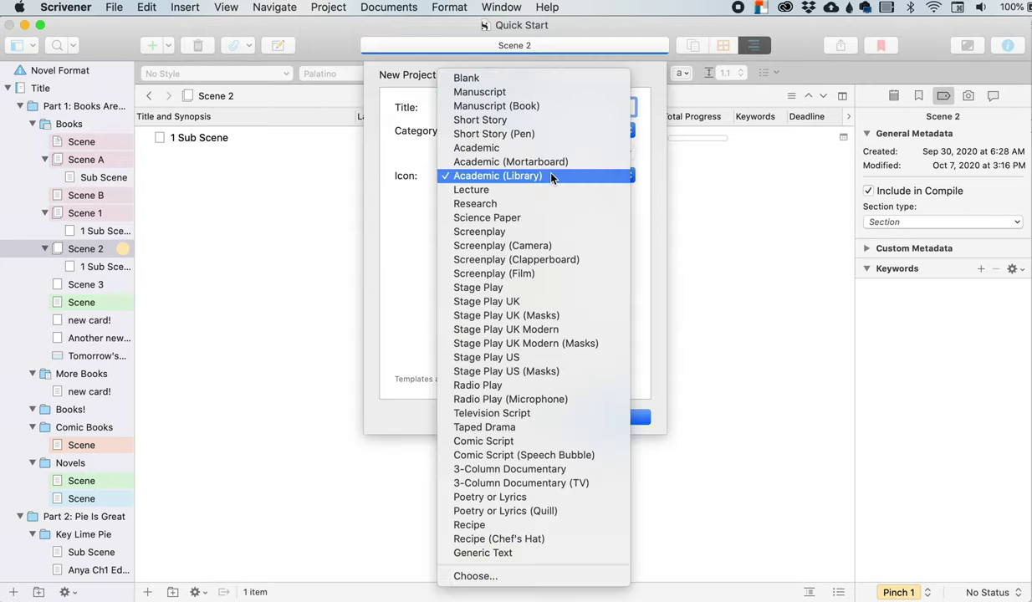
{"action": "left_click", "coordinate": [523, 413]}
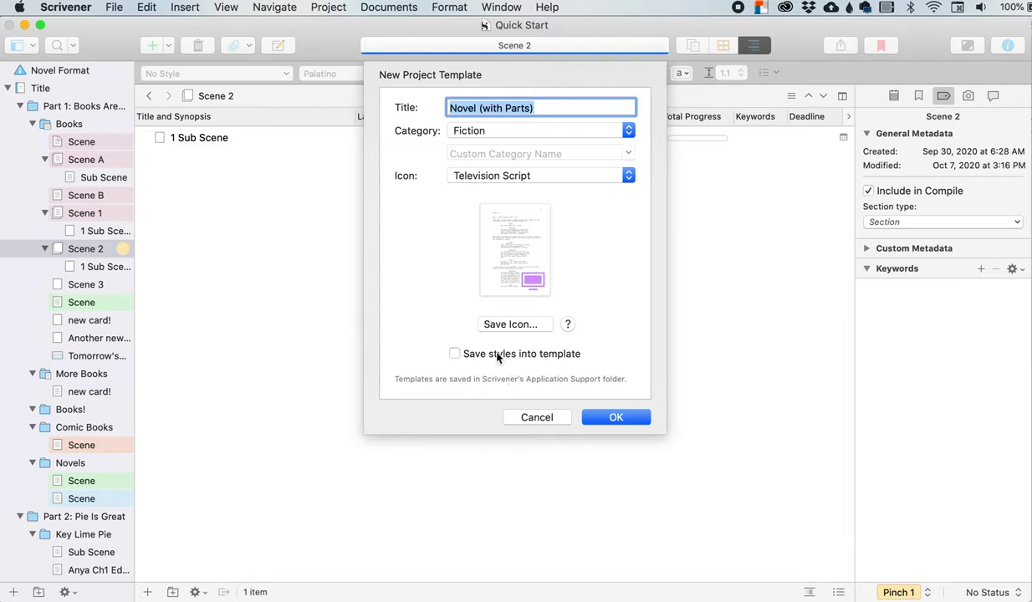
{"action": "left_click", "coordinate": [610, 418]}
{"action": "left_click", "coordinate": [528, 417]}
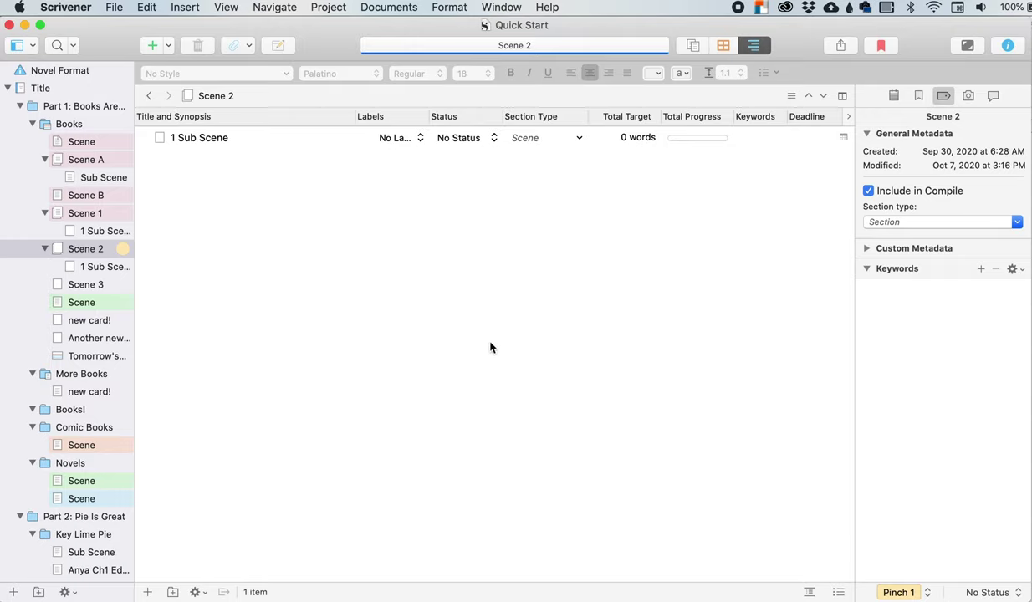
{"action": "left_click", "coordinate": [111, 8]}
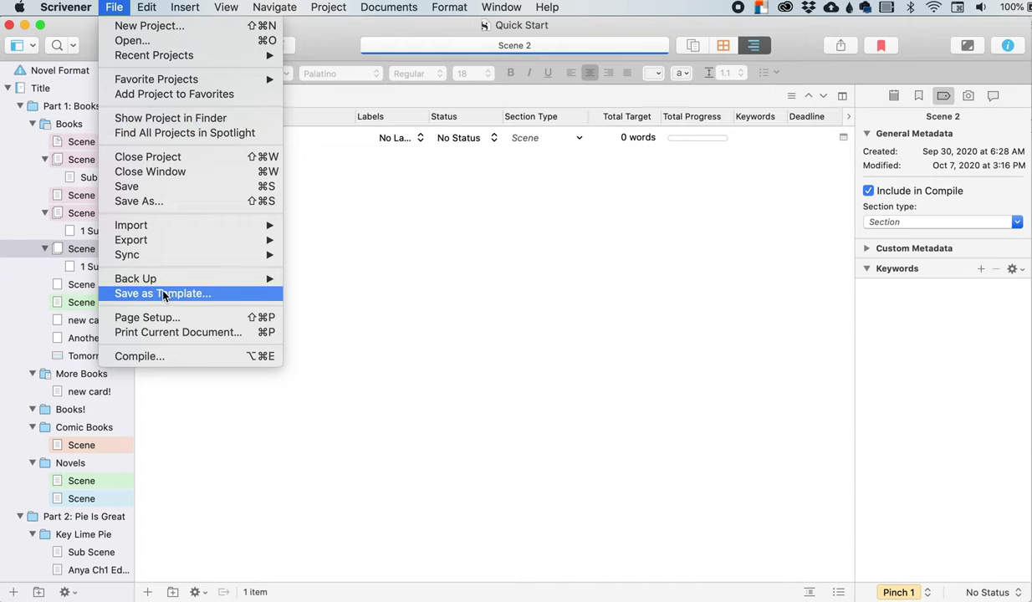
{"action": "left_click", "coordinate": [258, 319]}
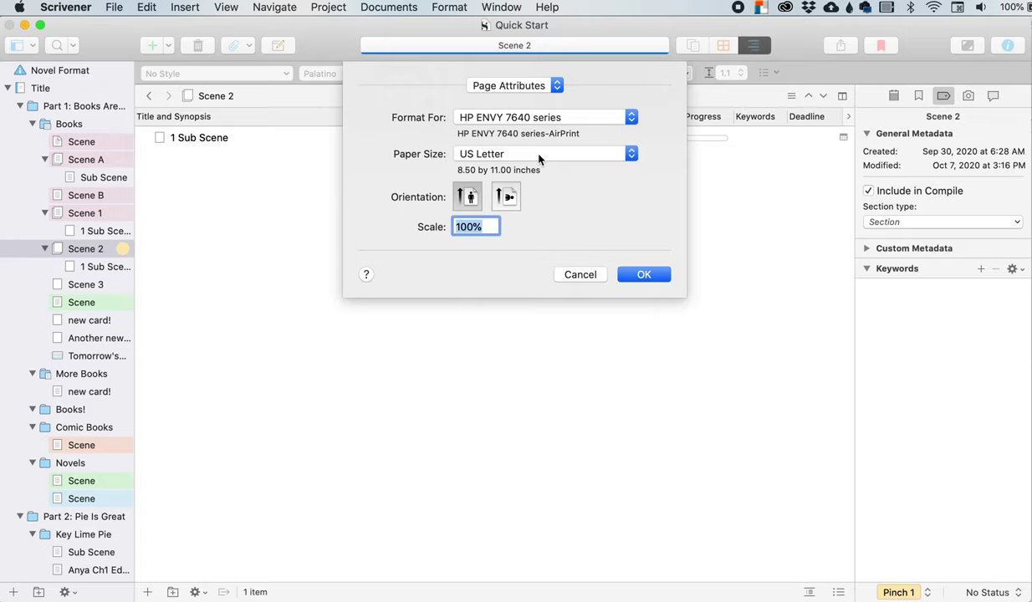
{"action": "left_click", "coordinate": [540, 119]}
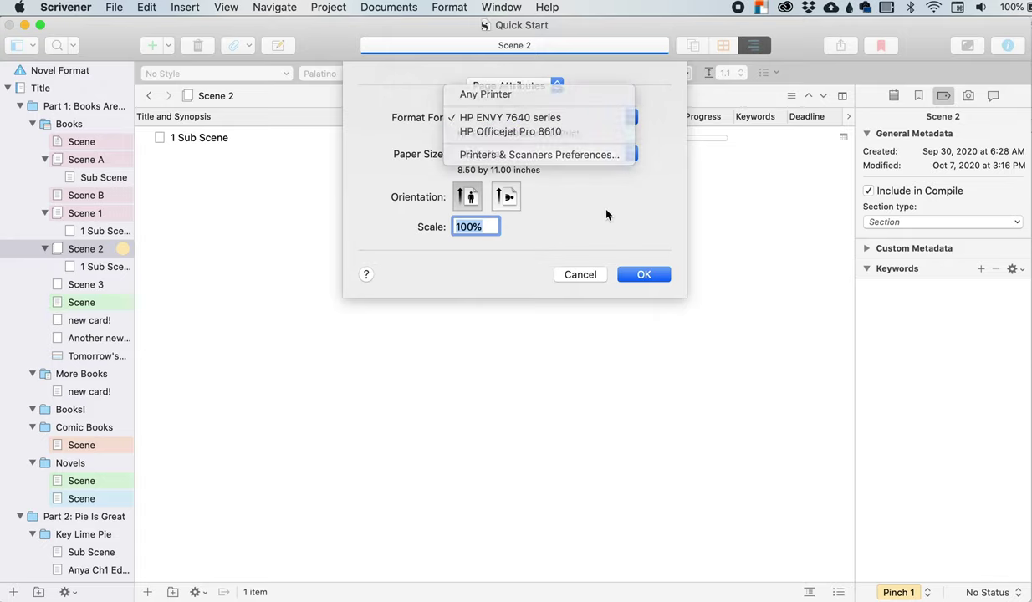
{"action": "left_click", "coordinate": [586, 154]}
{"action": "left_click", "coordinate": [590, 250]}
{"action": "left_click", "coordinate": [577, 274]}
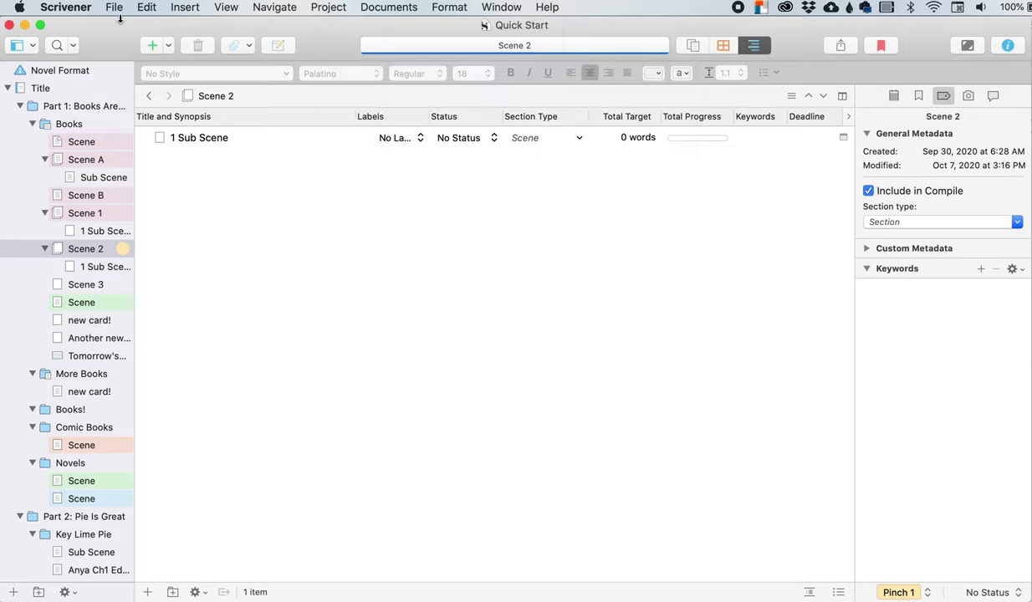
{"action": "left_click", "coordinate": [114, 8]}
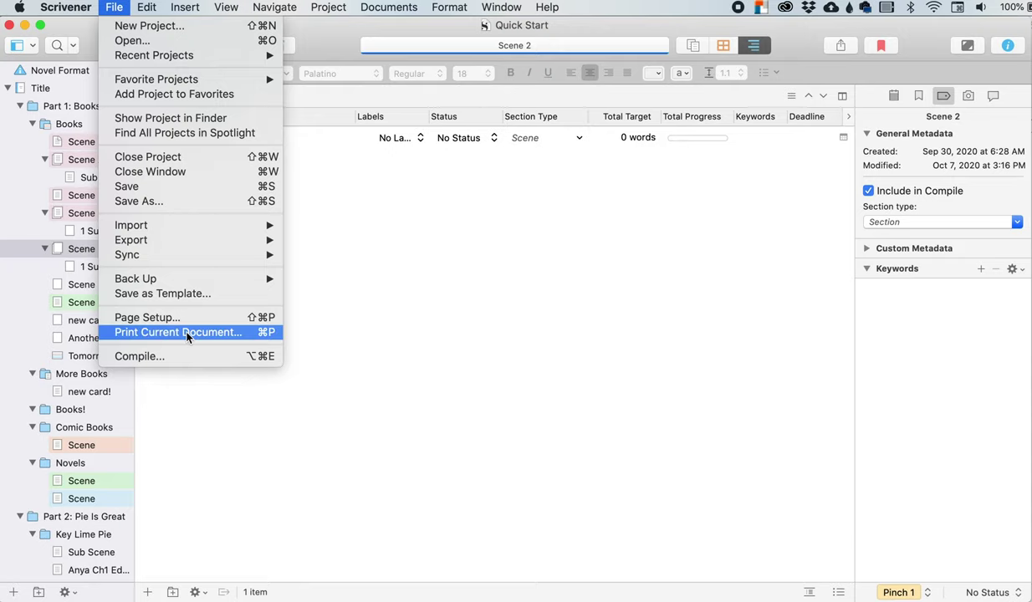
{"action": "left_click", "coordinate": [179, 332]}
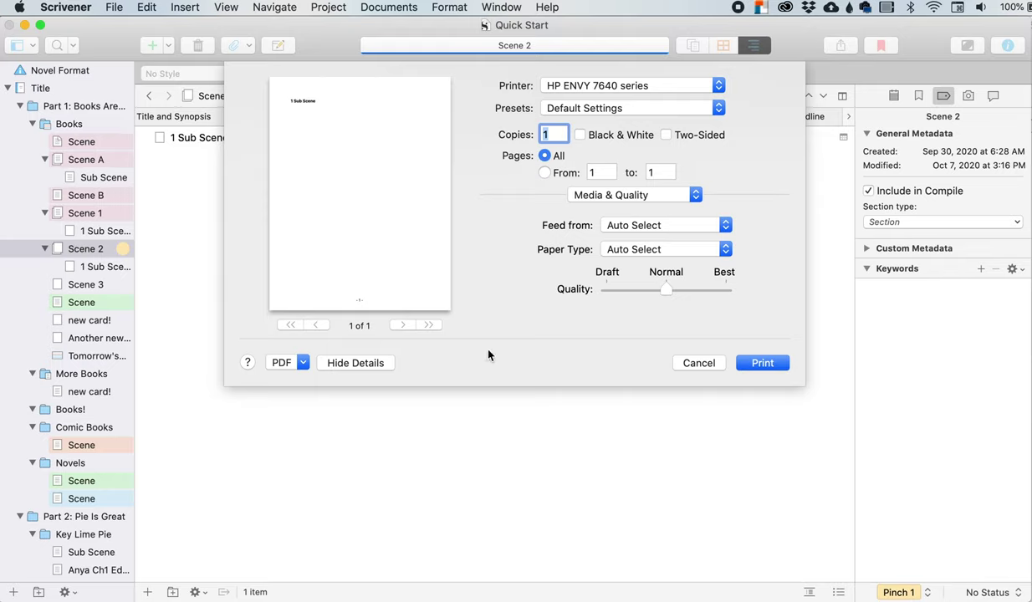
{"action": "left_click", "coordinate": [712, 367]}
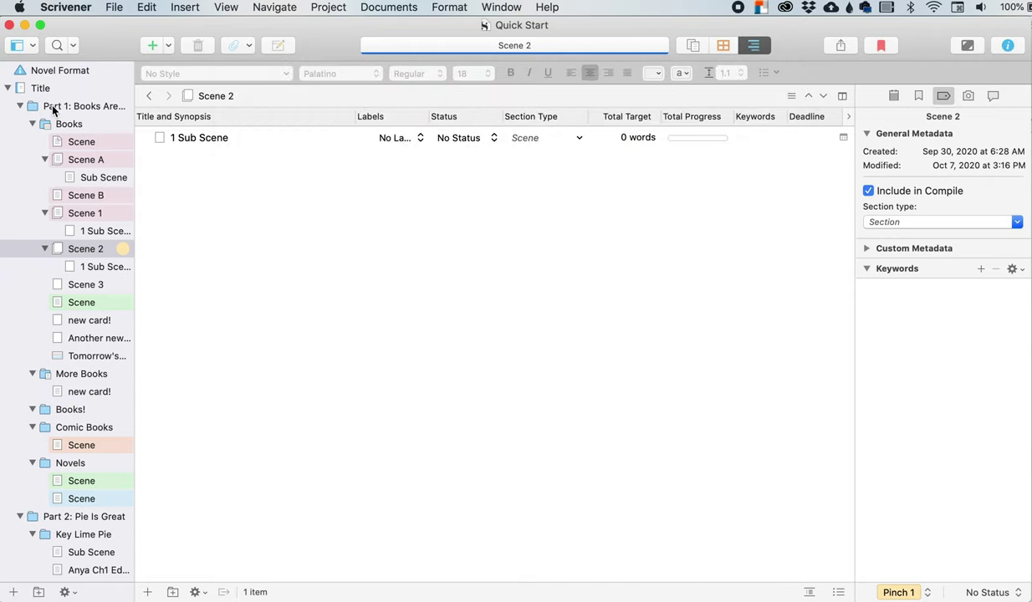
Select Title, view it as Scrivenings, page through its print preview, then cancel printing
{"action": "left_click", "coordinate": [35, 90]}
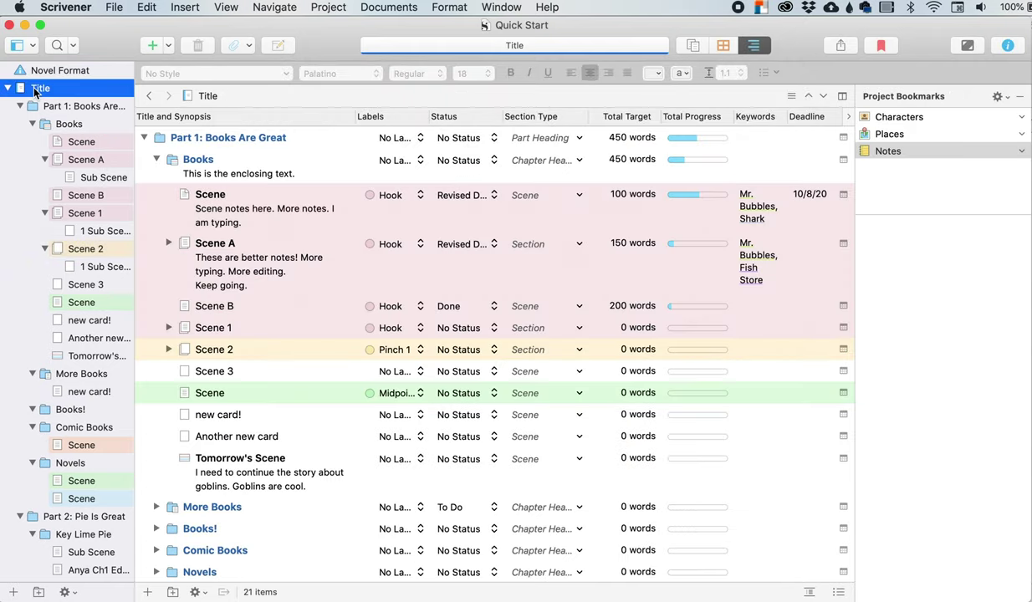
{"action": "left_click", "coordinate": [698, 48]}
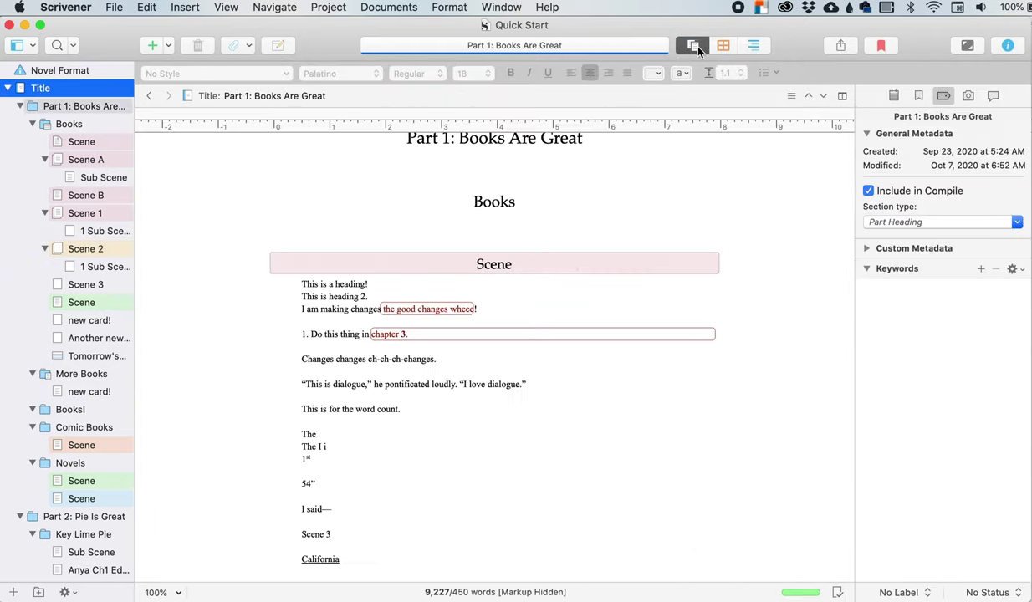
{"action": "left_click", "coordinate": [81, 14]}
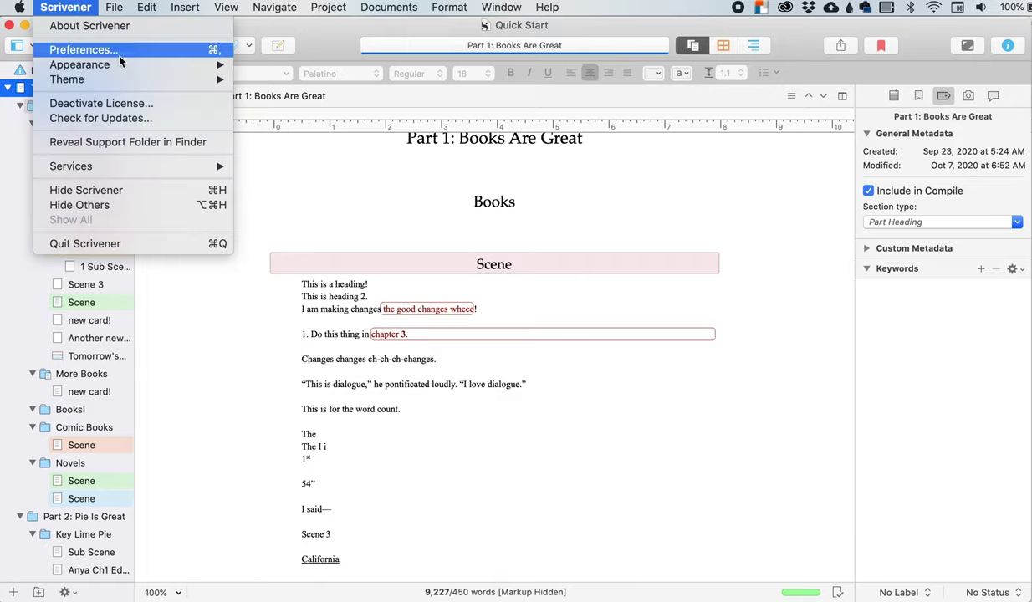
{"action": "mouse_move", "coordinate": [121, 10]}
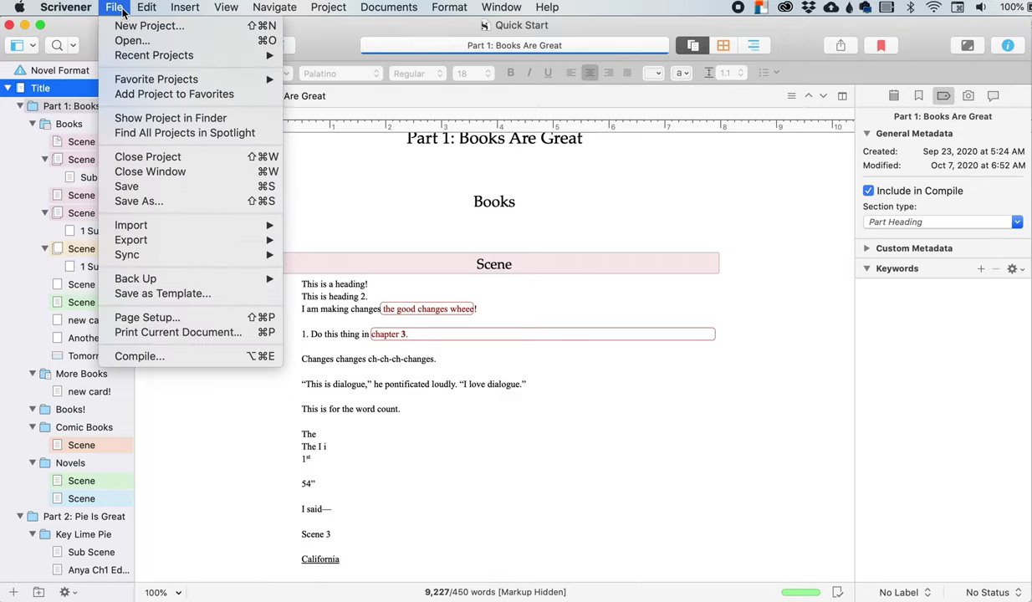
{"action": "left_click", "coordinate": [149, 332]}
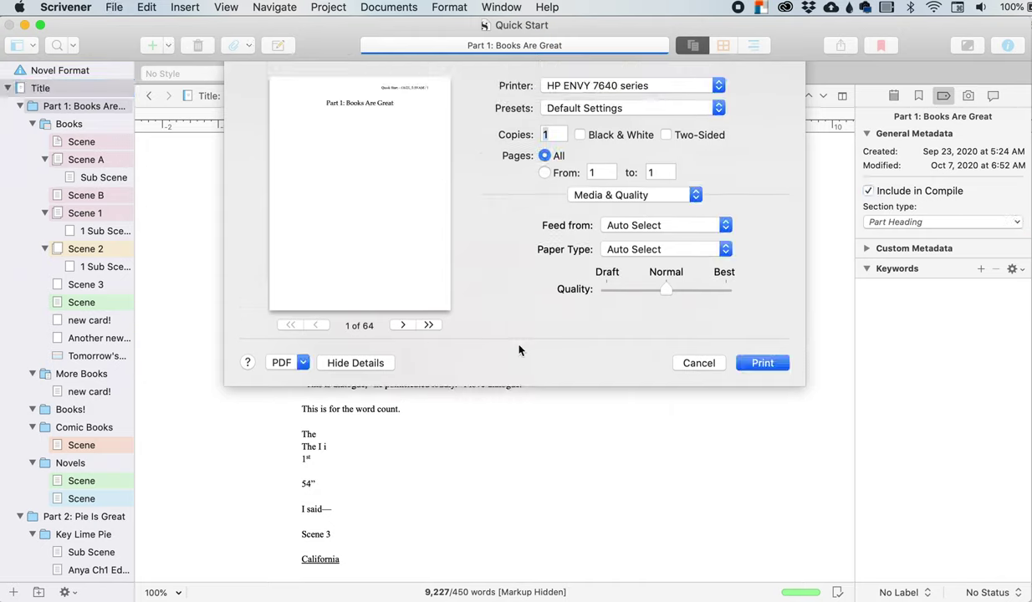
{"action": "left_click", "coordinate": [403, 324]}
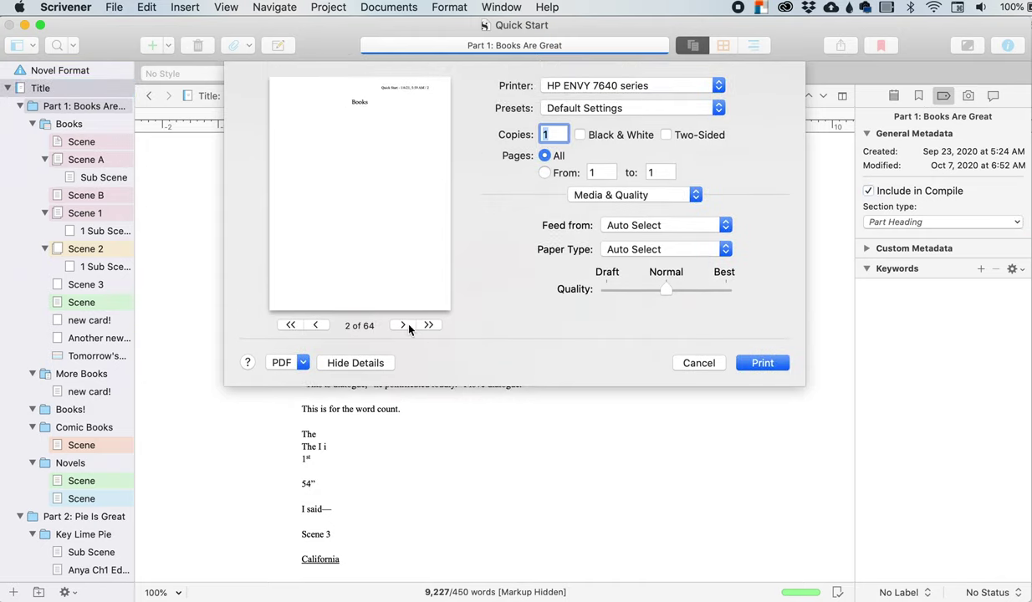
{"action": "left_click", "coordinate": [403, 324]}
{"action": "left_click", "coordinate": [403, 325]}
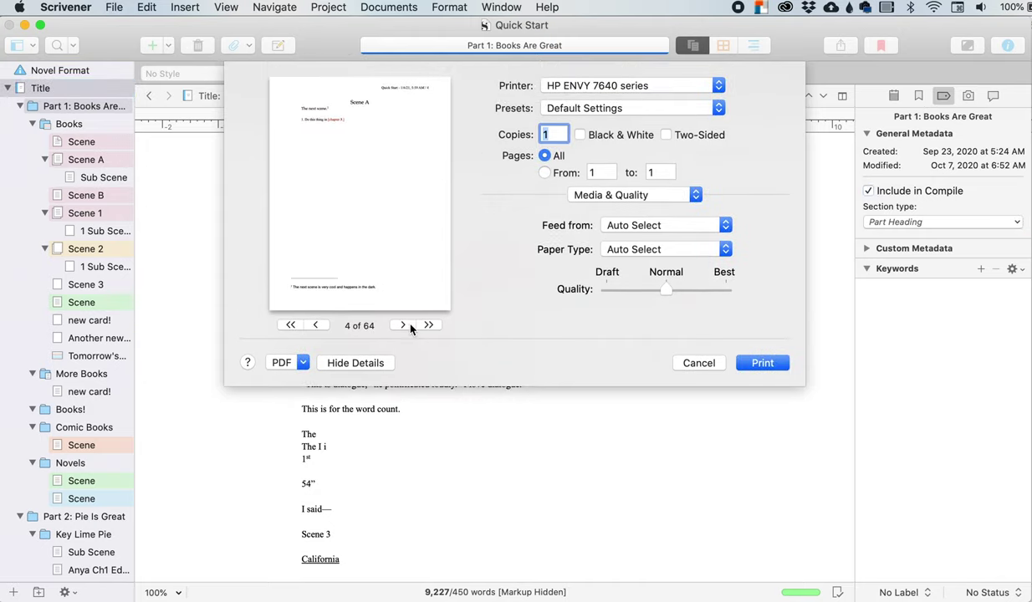
{"action": "left_click", "coordinate": [315, 324]}
{"action": "left_click", "coordinate": [315, 325]}
{"action": "left_click", "coordinate": [316, 325]}
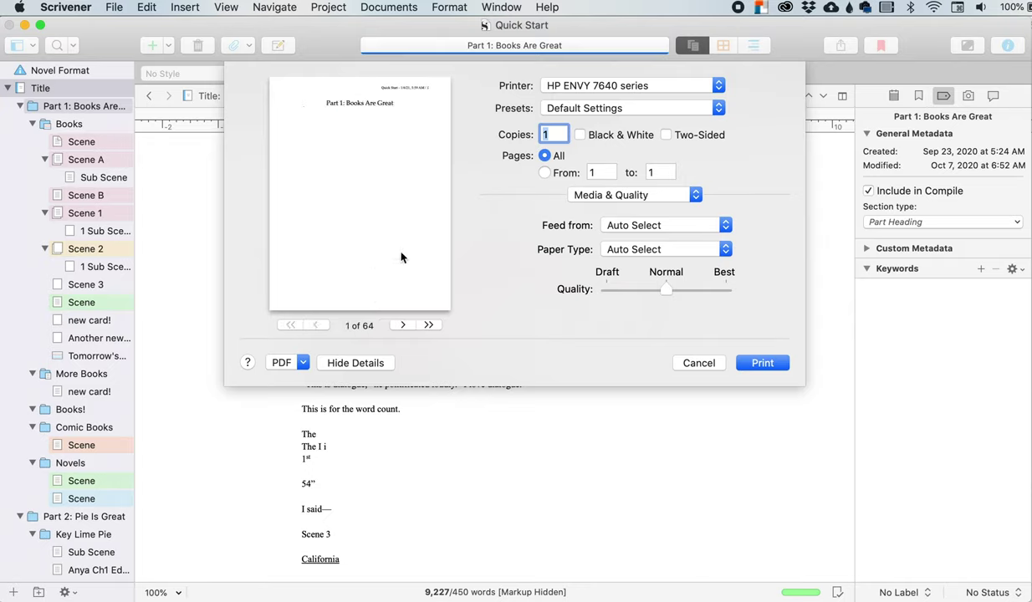
{"action": "left_click", "coordinate": [763, 362]}
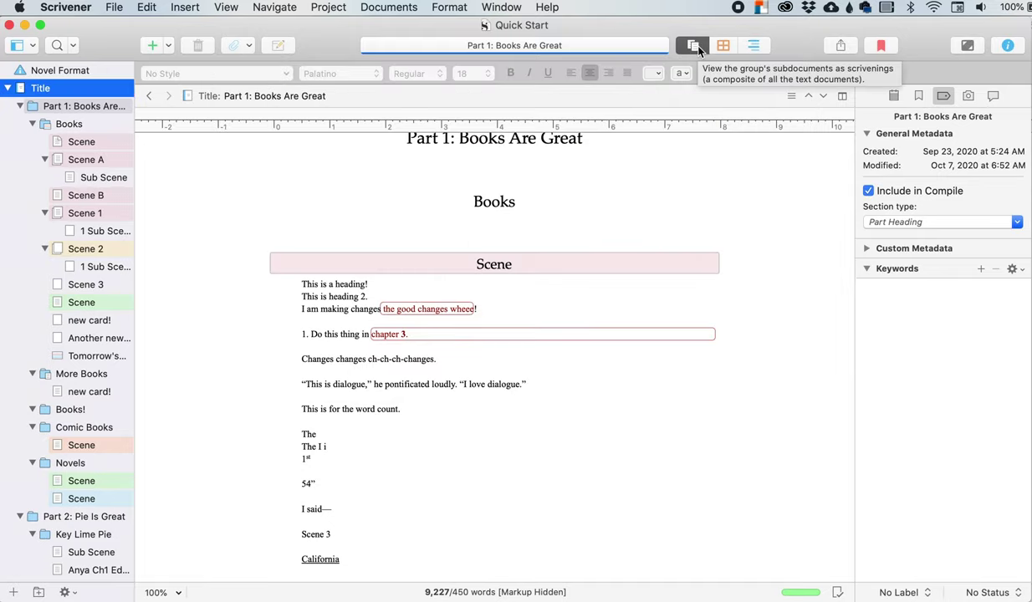
{"action": "left_click", "coordinate": [753, 47]}
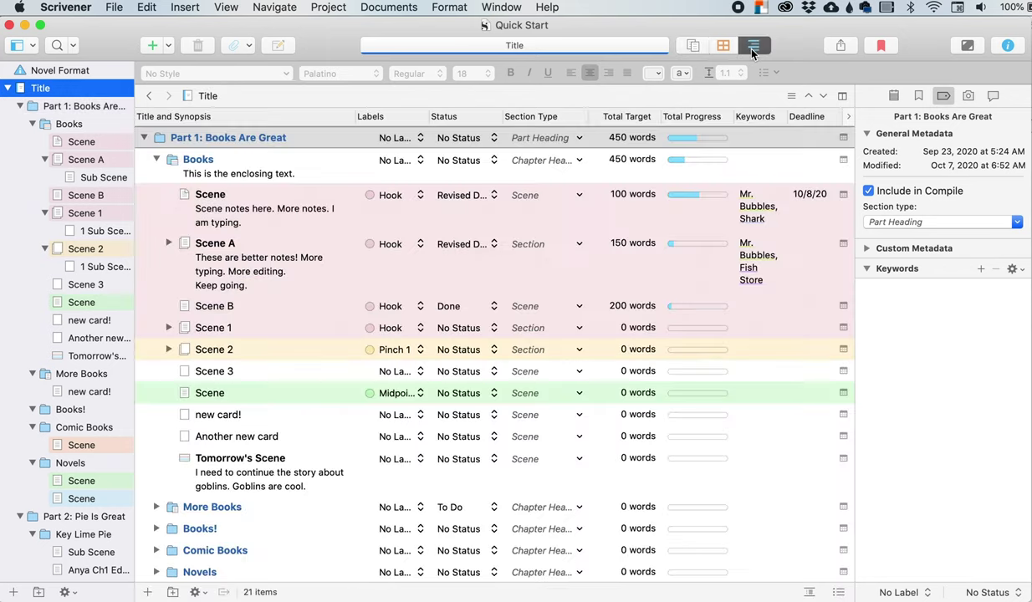
{"action": "left_click", "coordinate": [115, 8]}
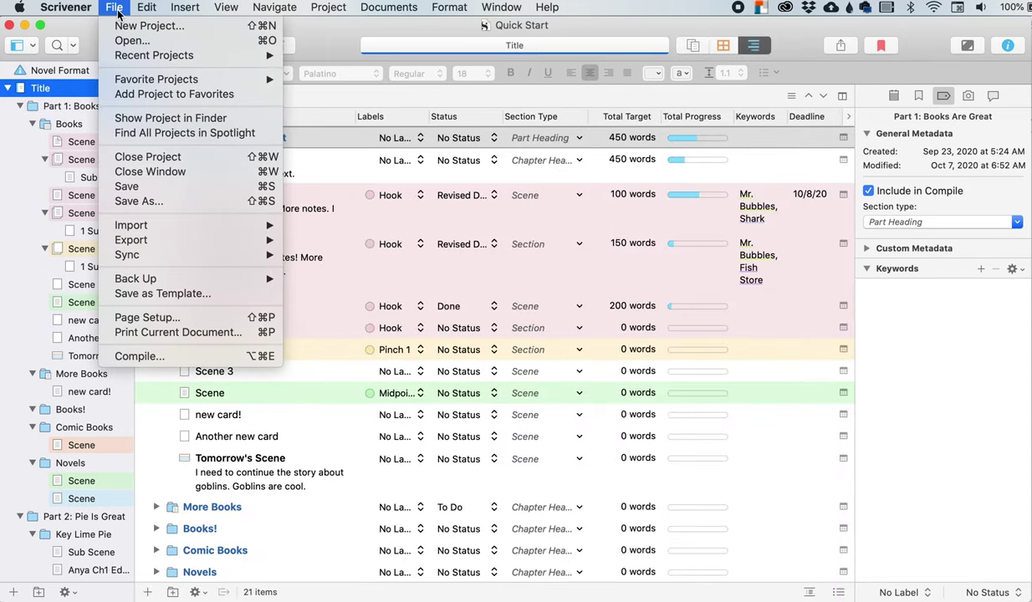
{"action": "left_click", "coordinate": [179, 332]}
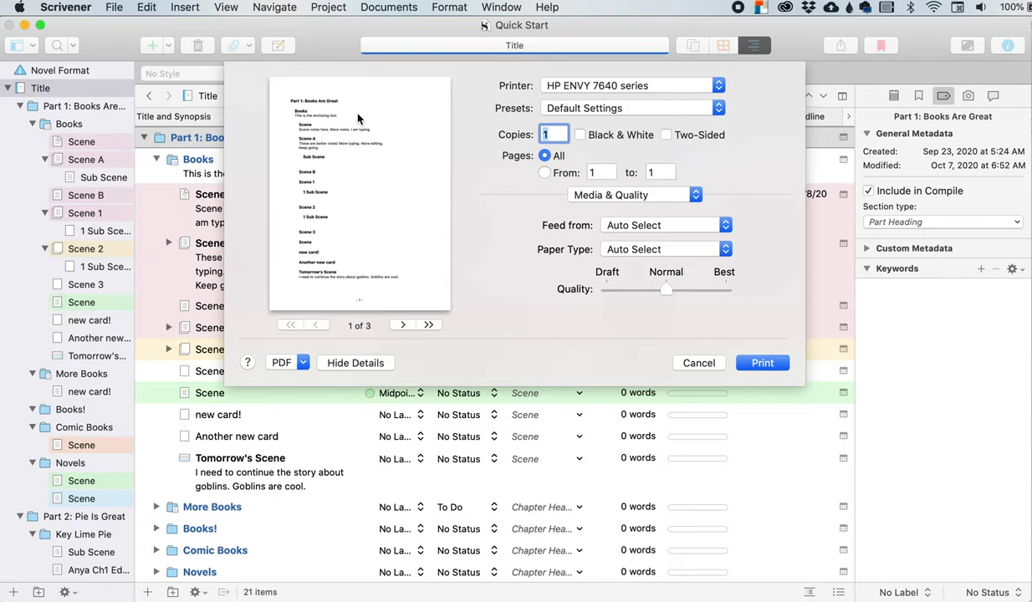
{"action": "left_click", "coordinate": [390, 321]}
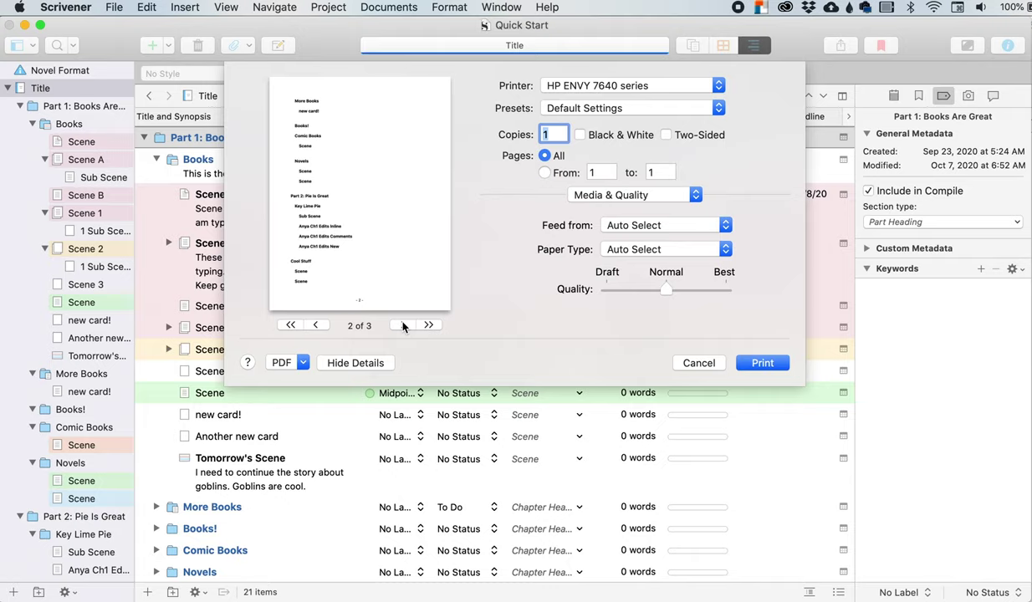
{"action": "left_click", "coordinate": [318, 326]}
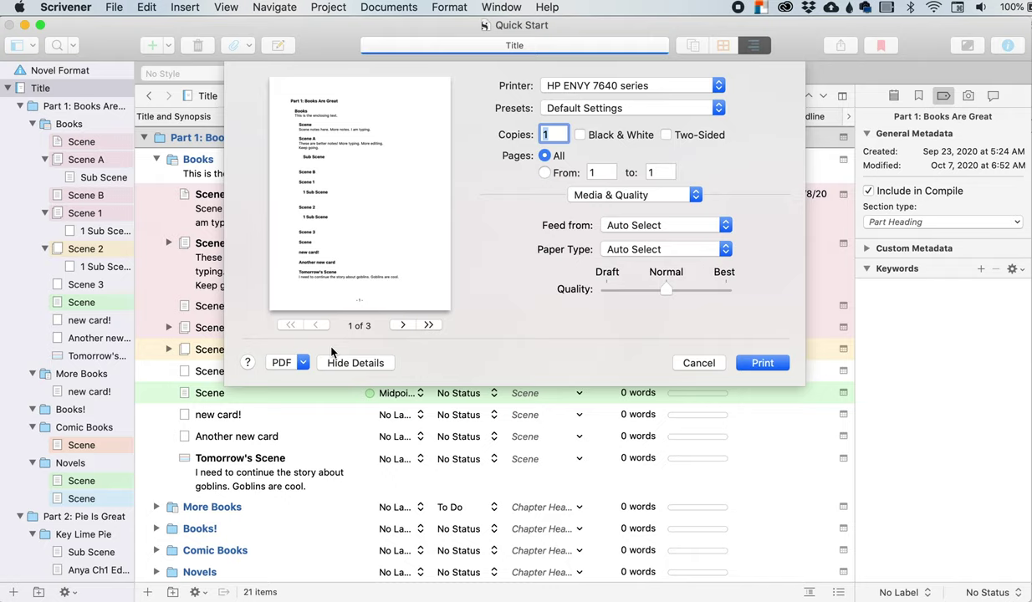
{"action": "left_click", "coordinate": [401, 326]}
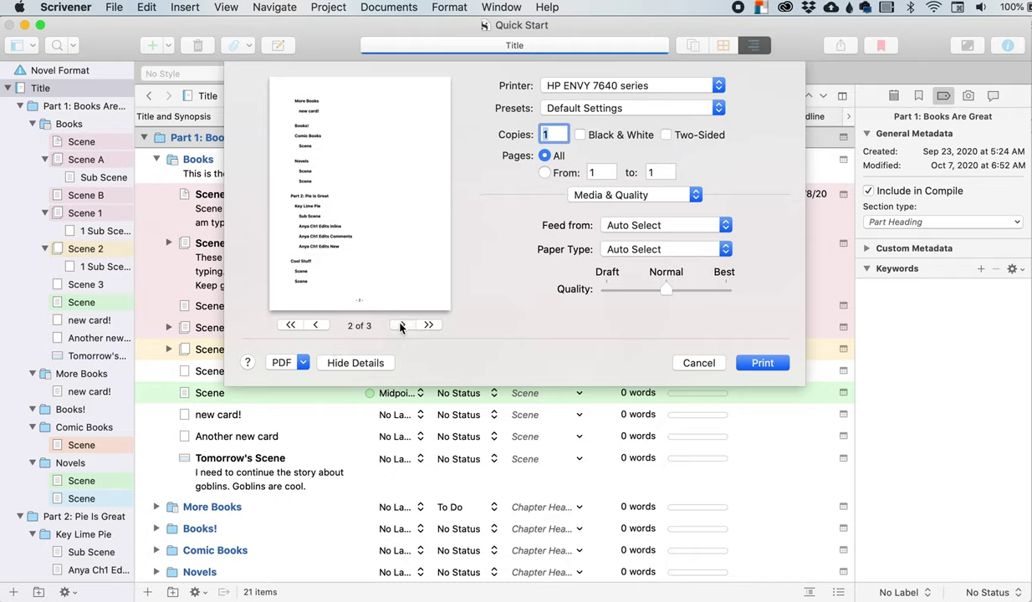
{"action": "left_click", "coordinate": [401, 325]}
{"action": "left_click", "coordinate": [313, 326]}
{"action": "left_click", "coordinate": [313, 328]}
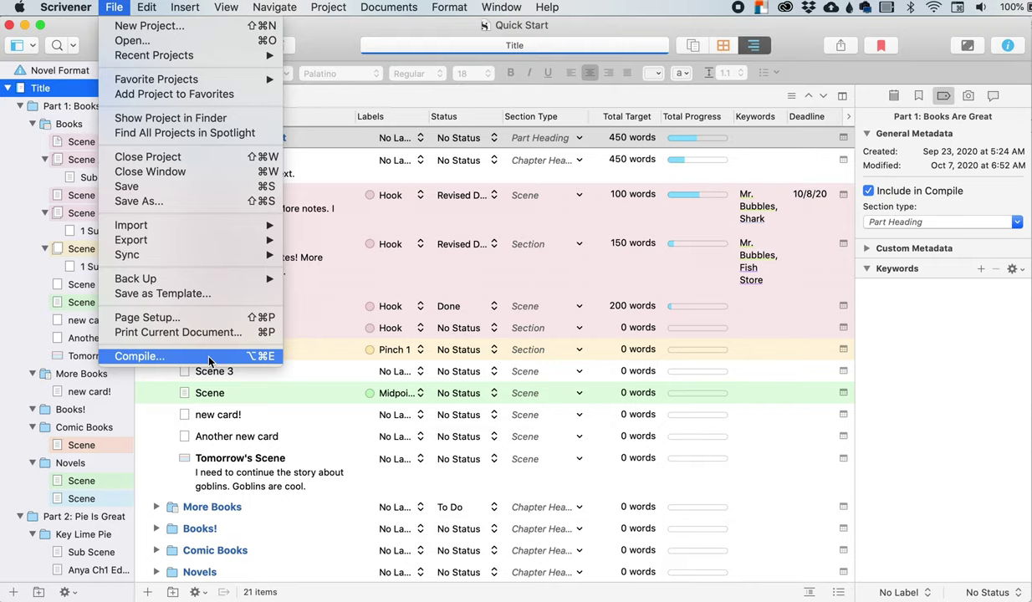
Choose File > Compile... to open the project's compile settings
{"action": "left_click", "coordinate": [208, 358]}
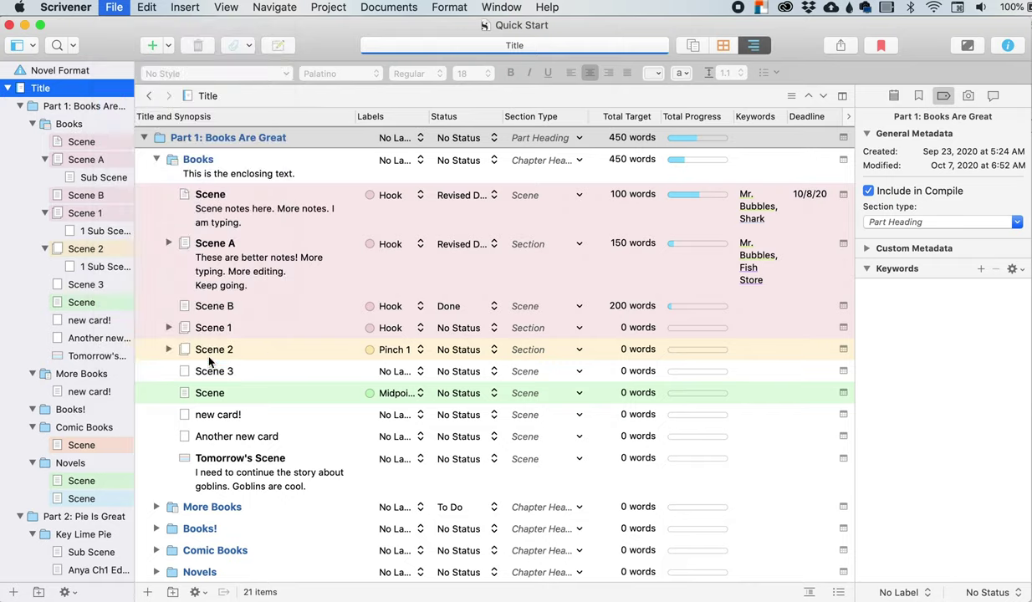